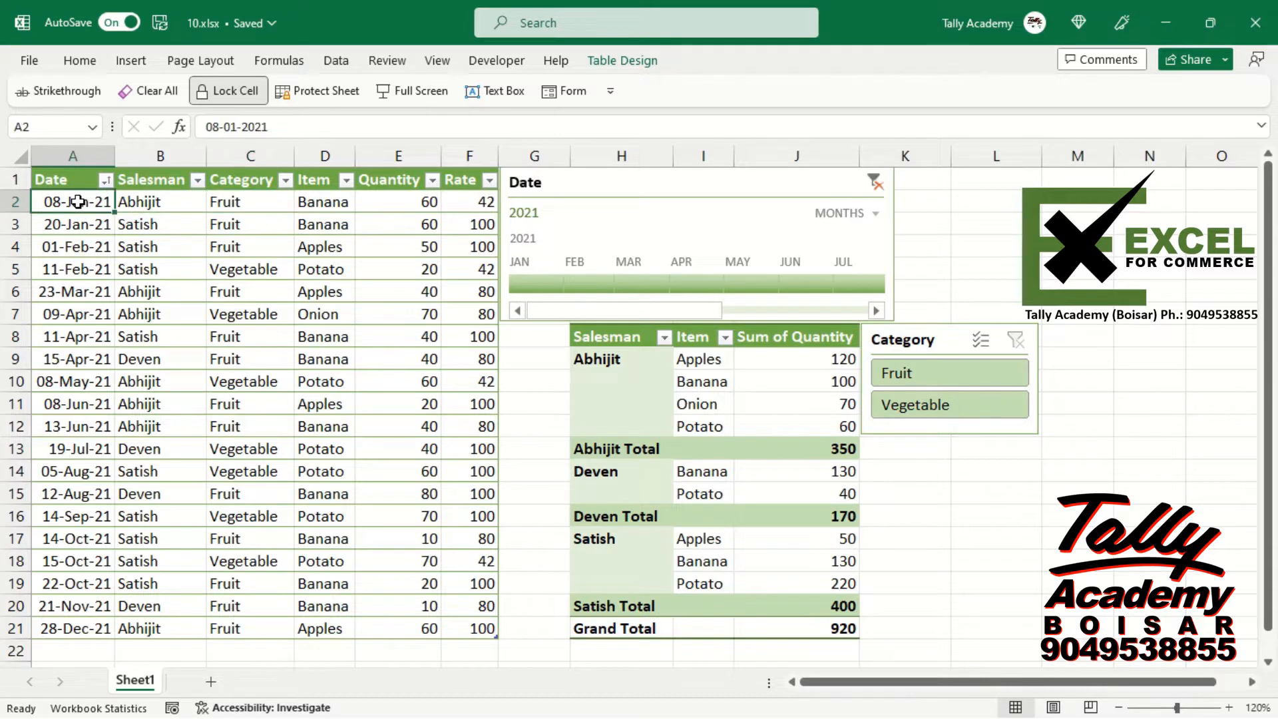
# - Review the sample sales table's Salesman, Category, Item and Quantity entries
pyautogui.click(137, 208)
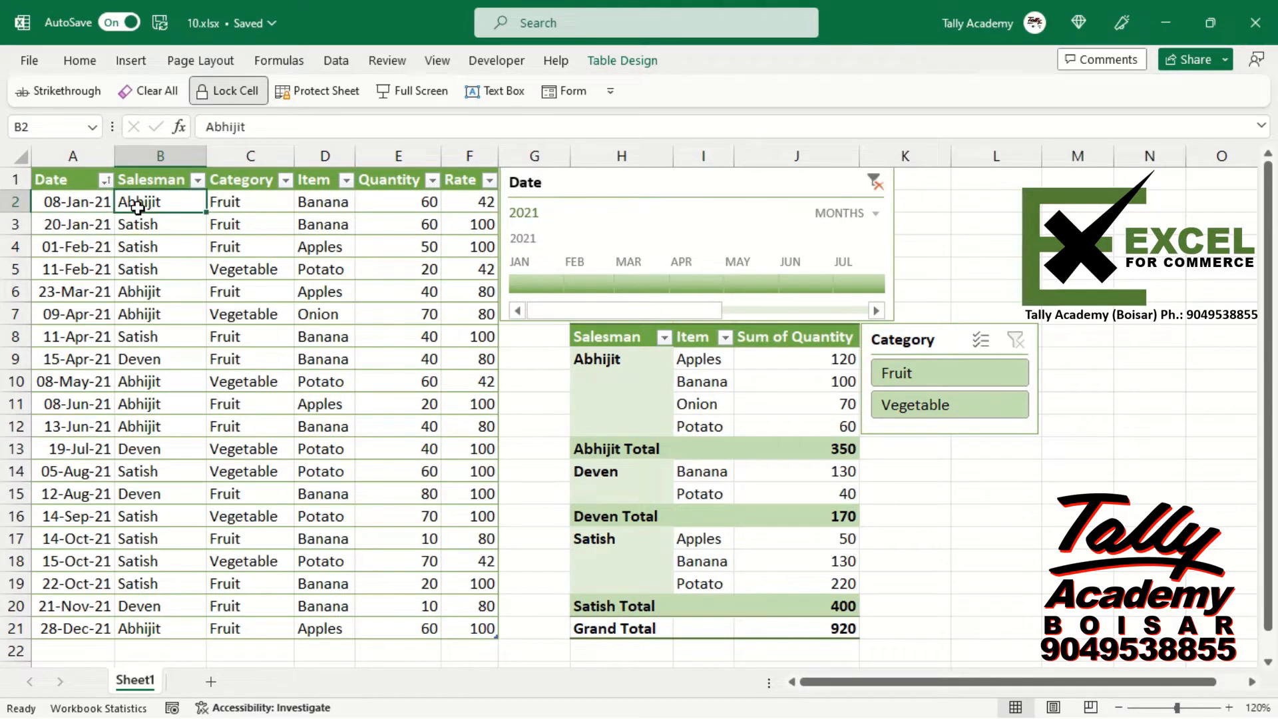
pyautogui.click(319, 200)
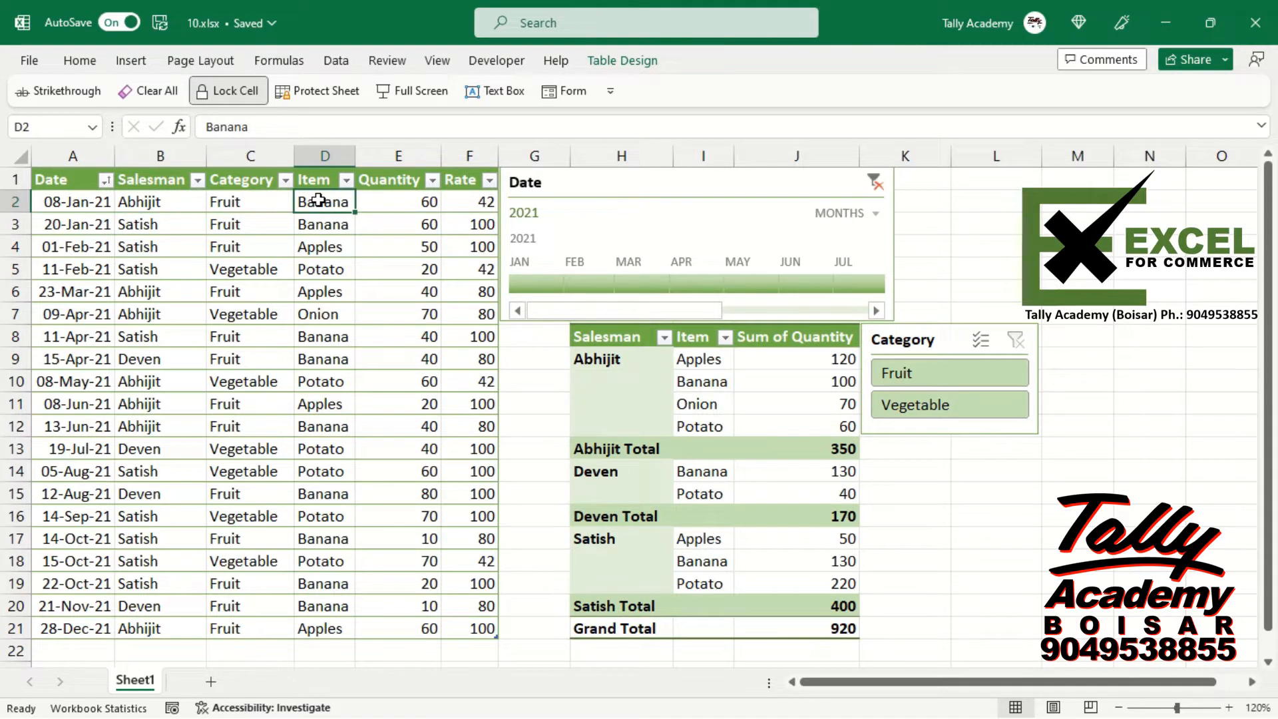
pyautogui.click(380, 206)
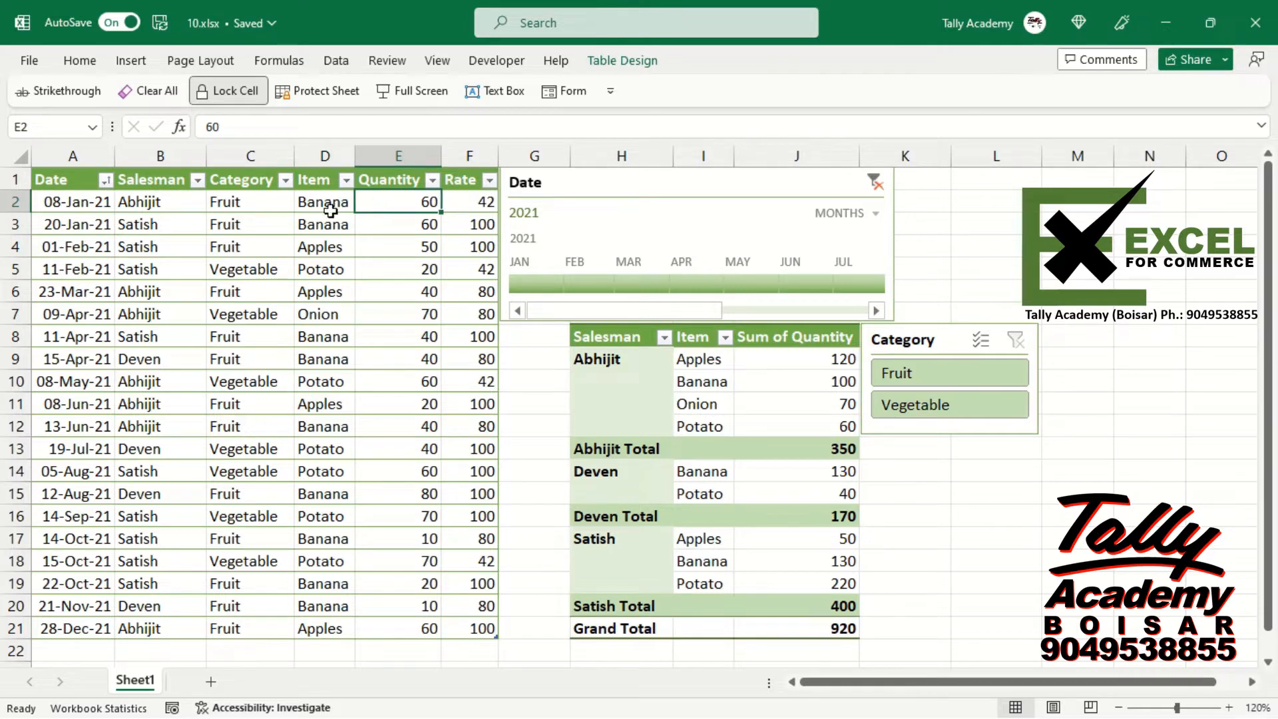
pyautogui.click(239, 206)
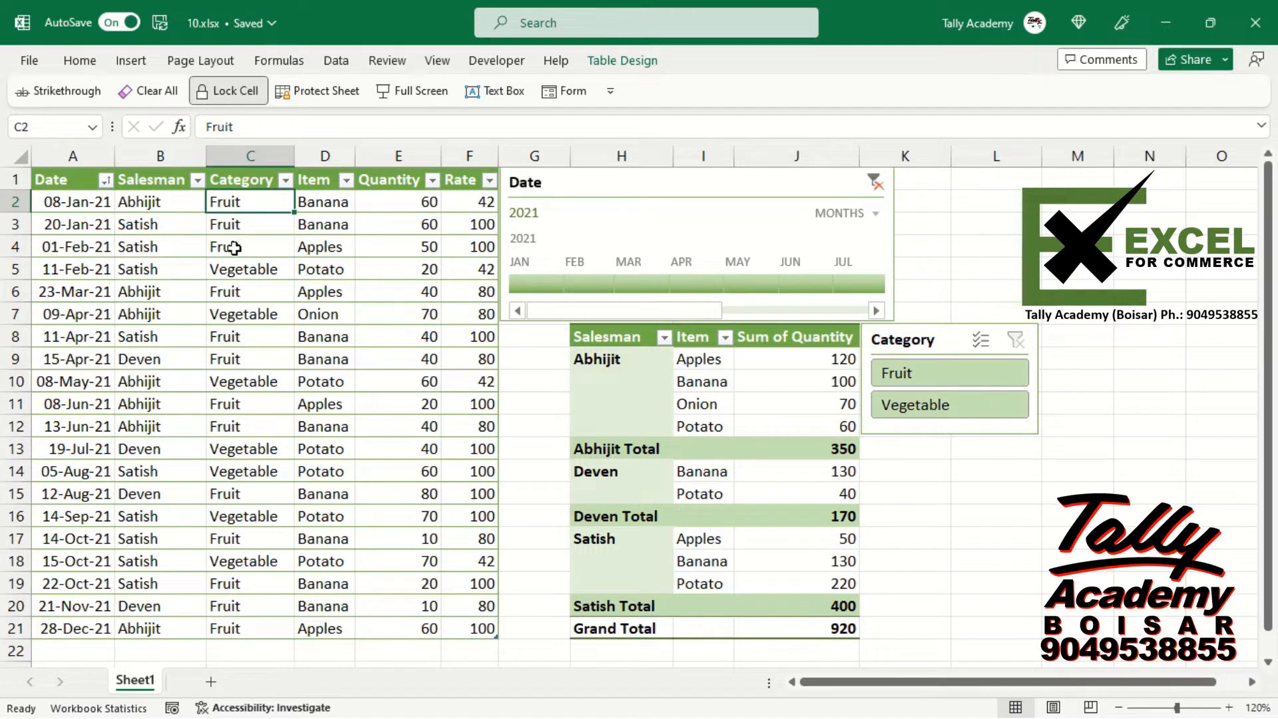
pyautogui.click(330, 221)
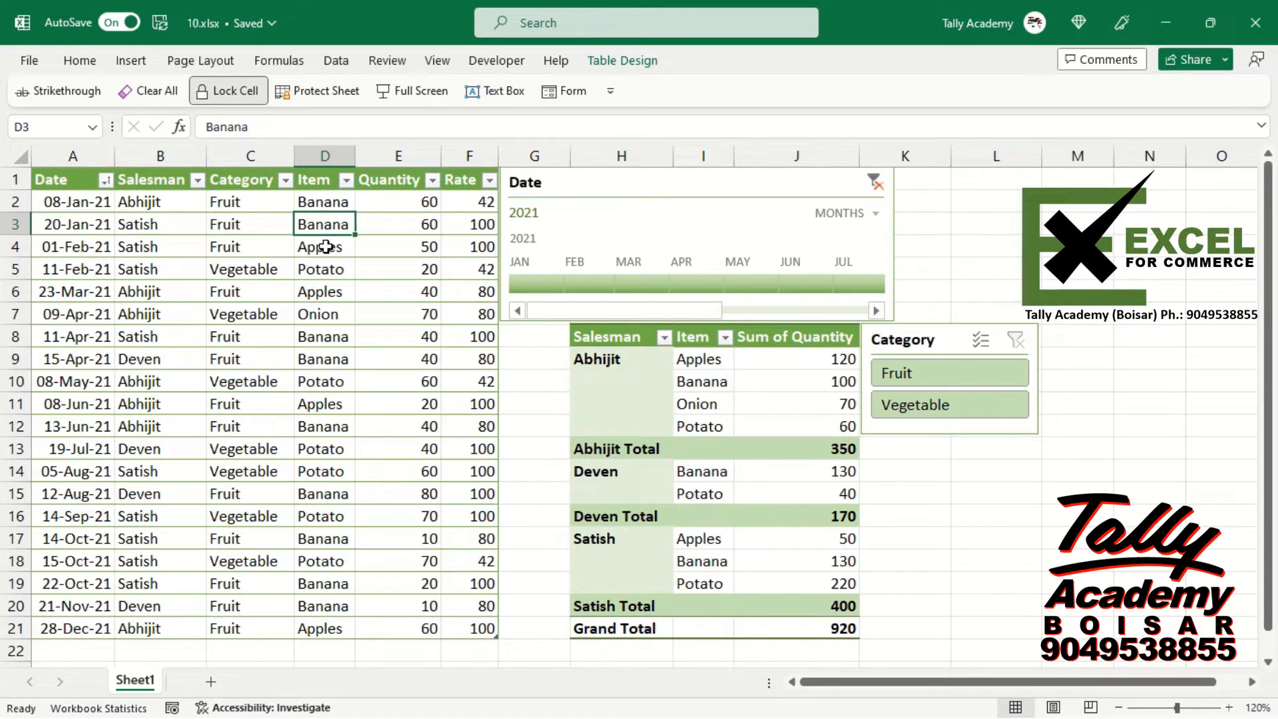
pyautogui.click(326, 247)
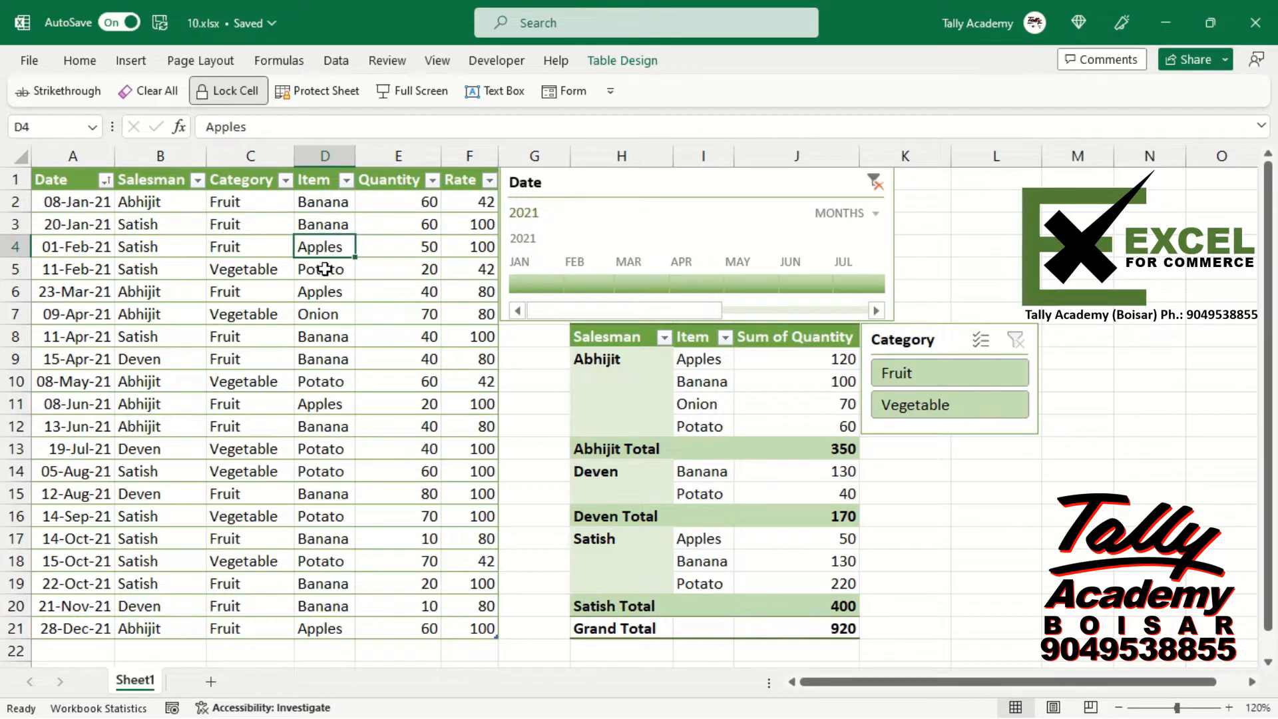
pyautogui.click(324, 269)
pyautogui.click(323, 315)
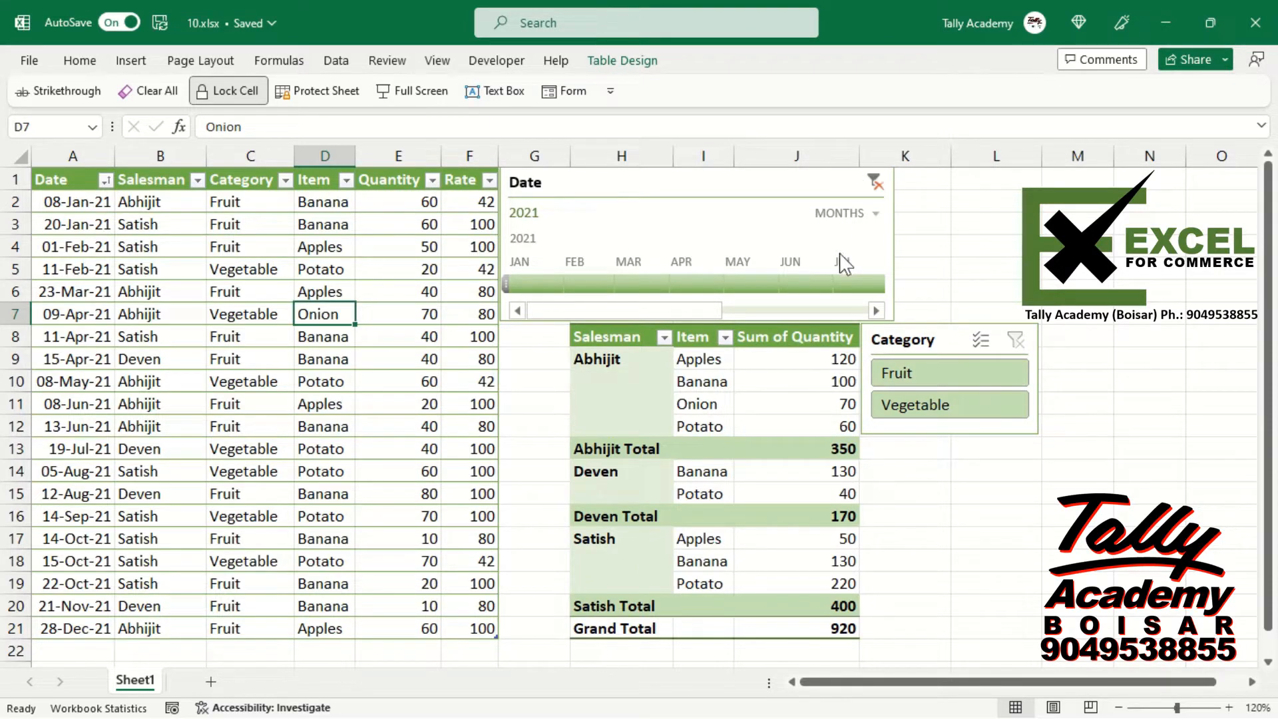
# - Filter the pivot table with the Date timeline by month, trying January 2021, February 2021 and January again
pyautogui.click(869, 215)
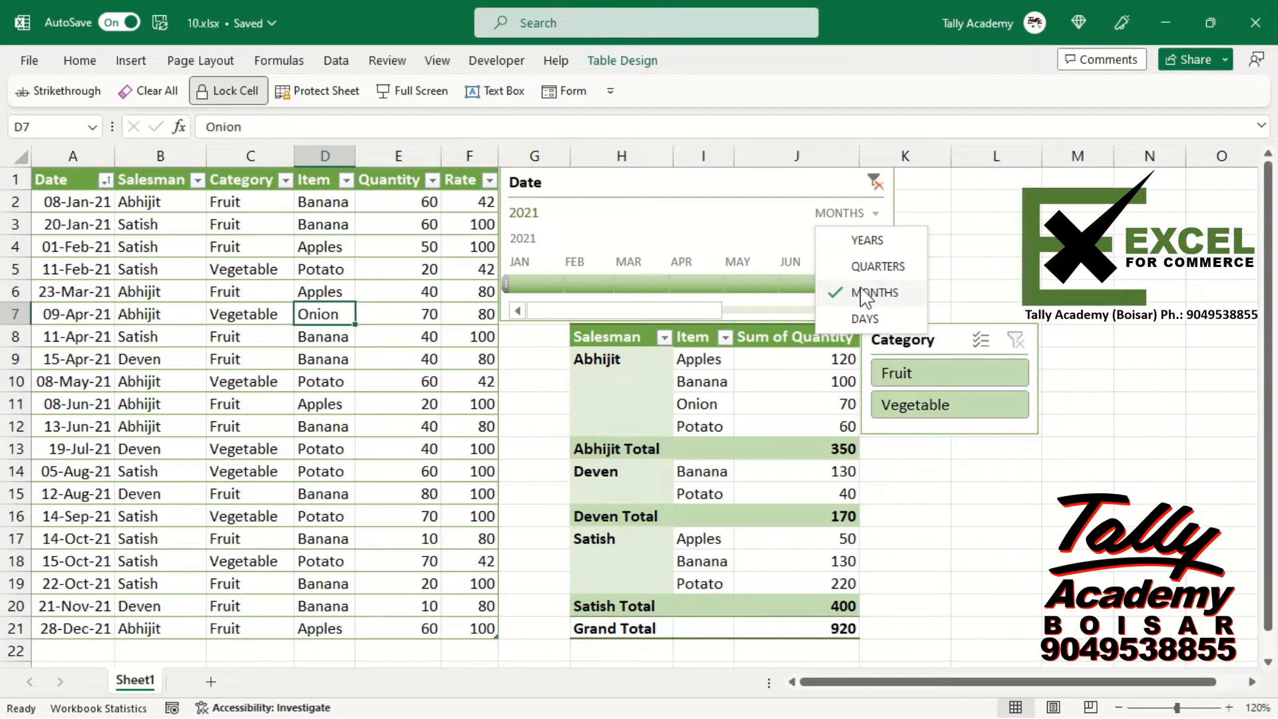
pyautogui.click(530, 281)
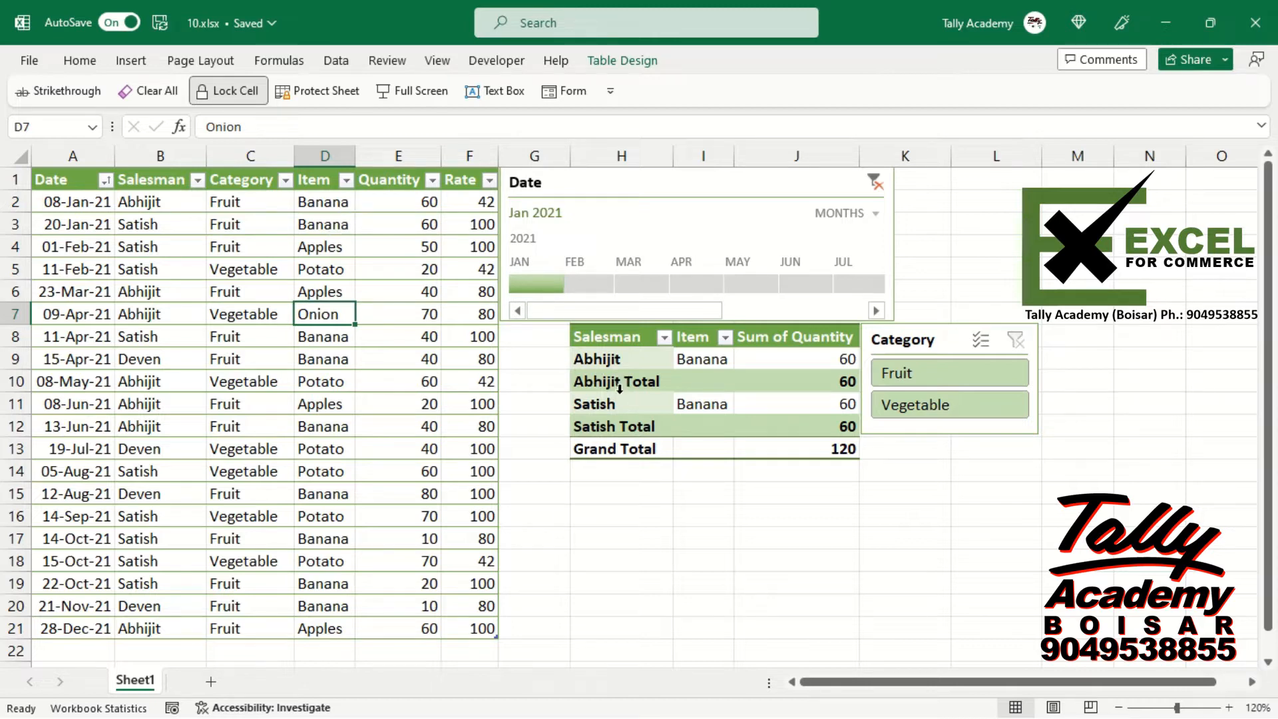
pyautogui.click(595, 283)
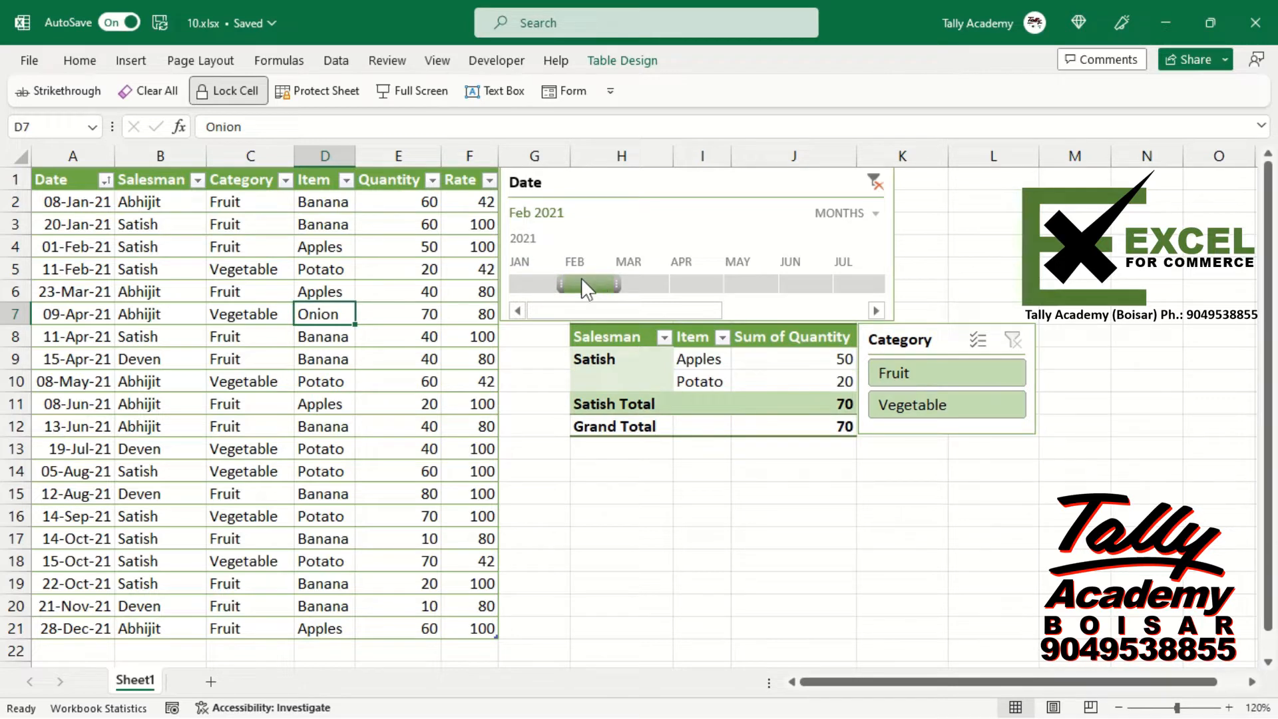
pyautogui.click(547, 287)
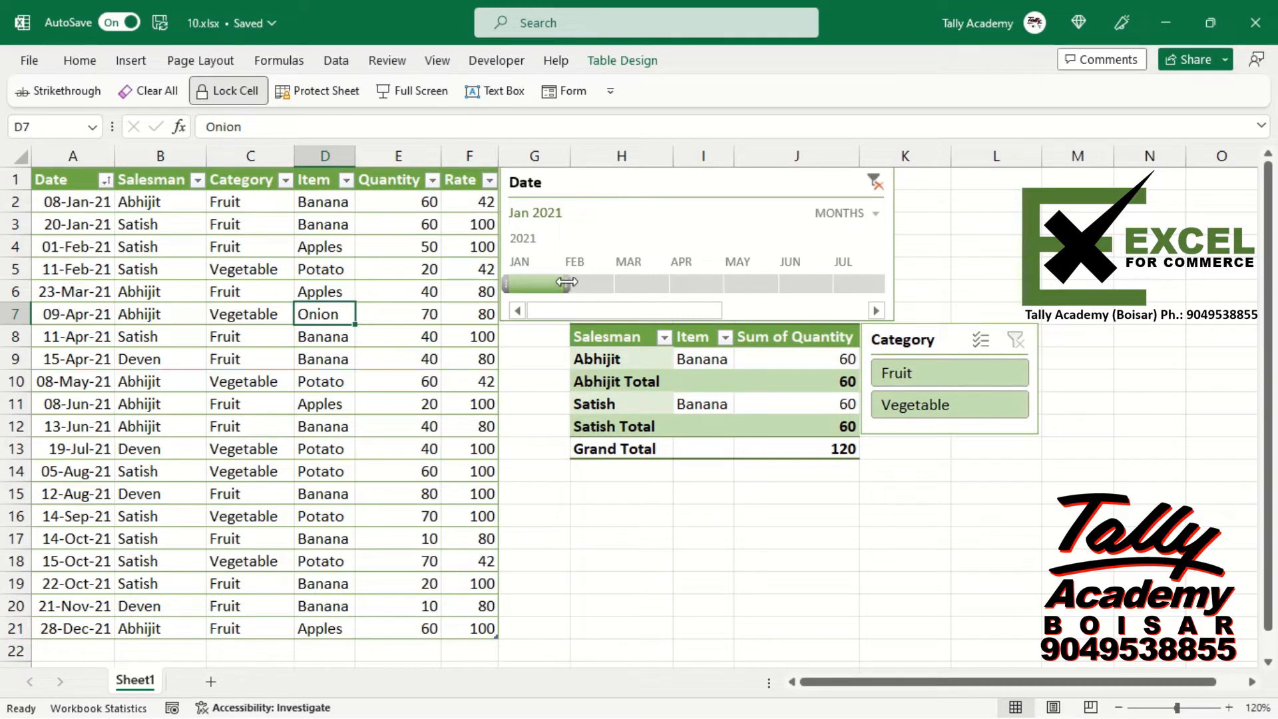
# - Extend the Date timeline selection from January through December 2021
pyautogui.moveTo(566, 283); pyautogui.dragTo(996, 284)
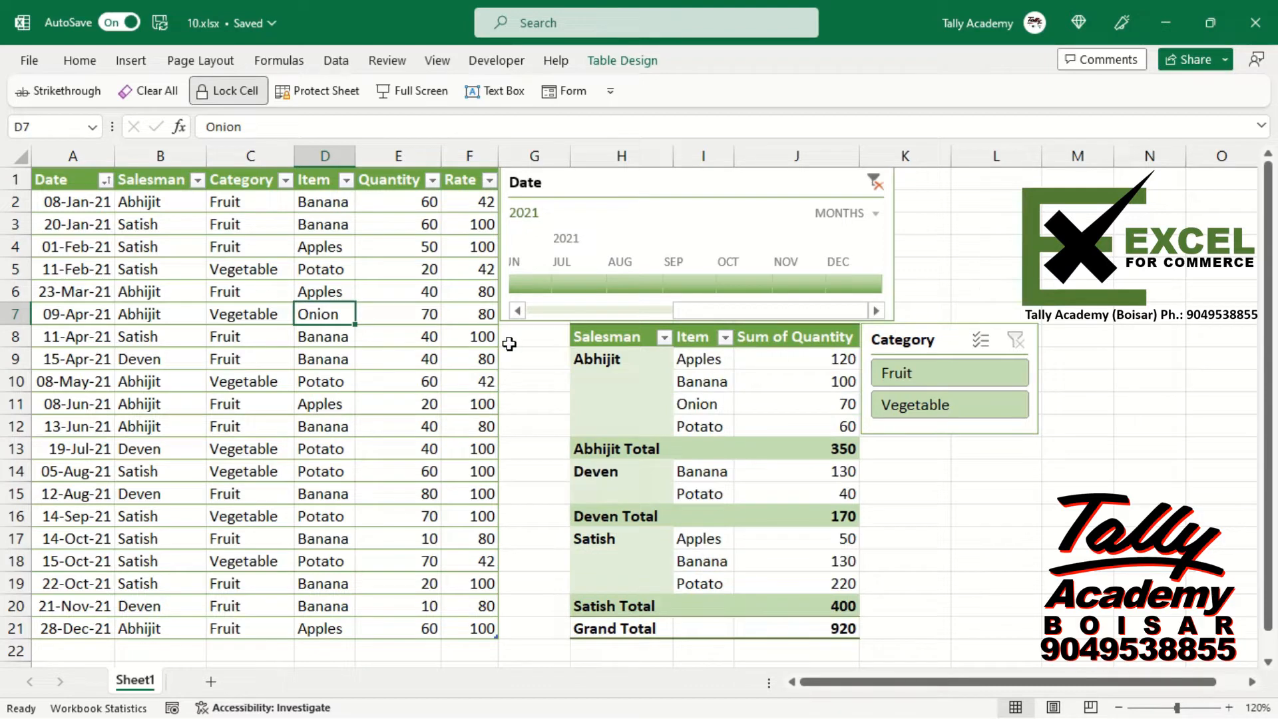
pyautogui.click(519, 311)
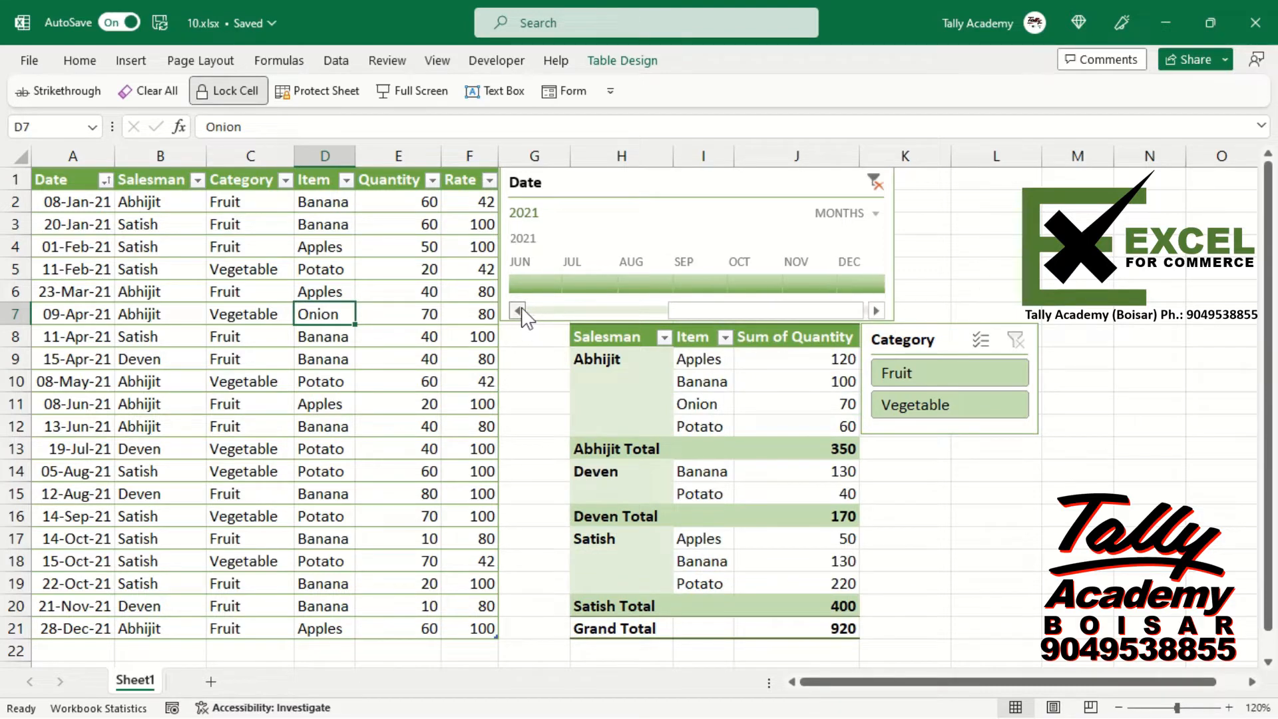
pyautogui.click(519, 310)
pyautogui.click(519, 311)
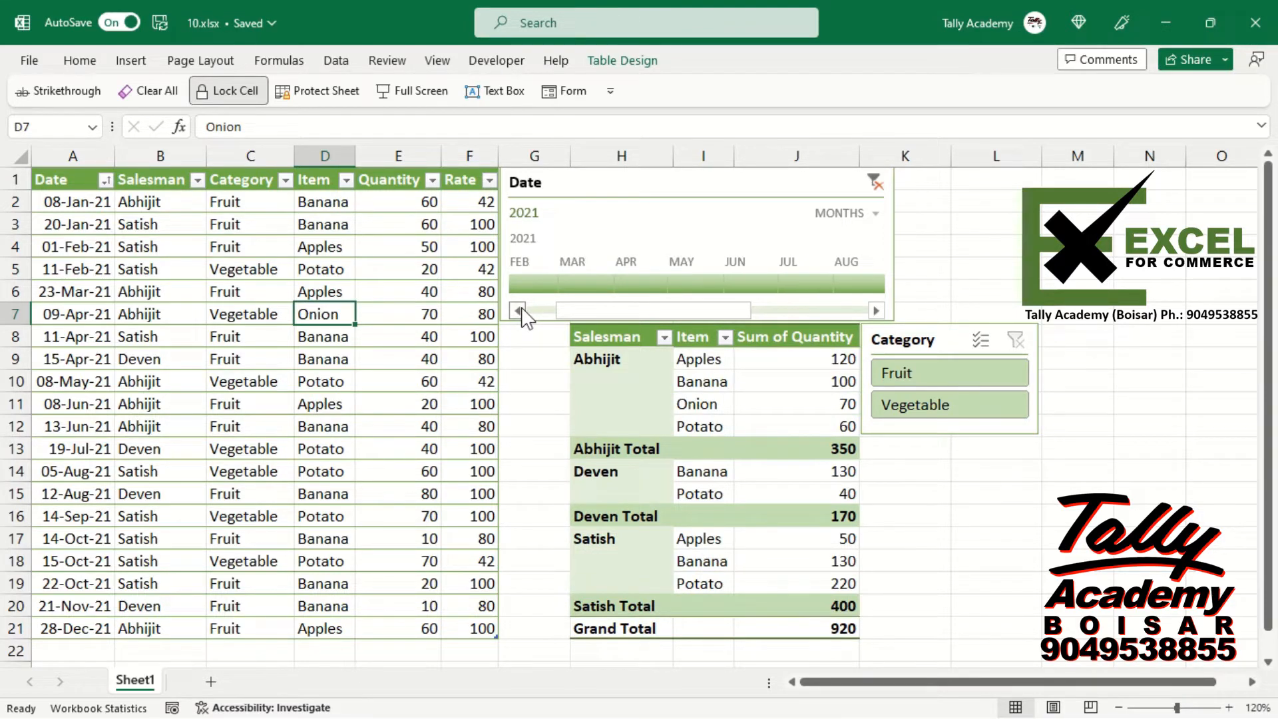
pyautogui.click(519, 310)
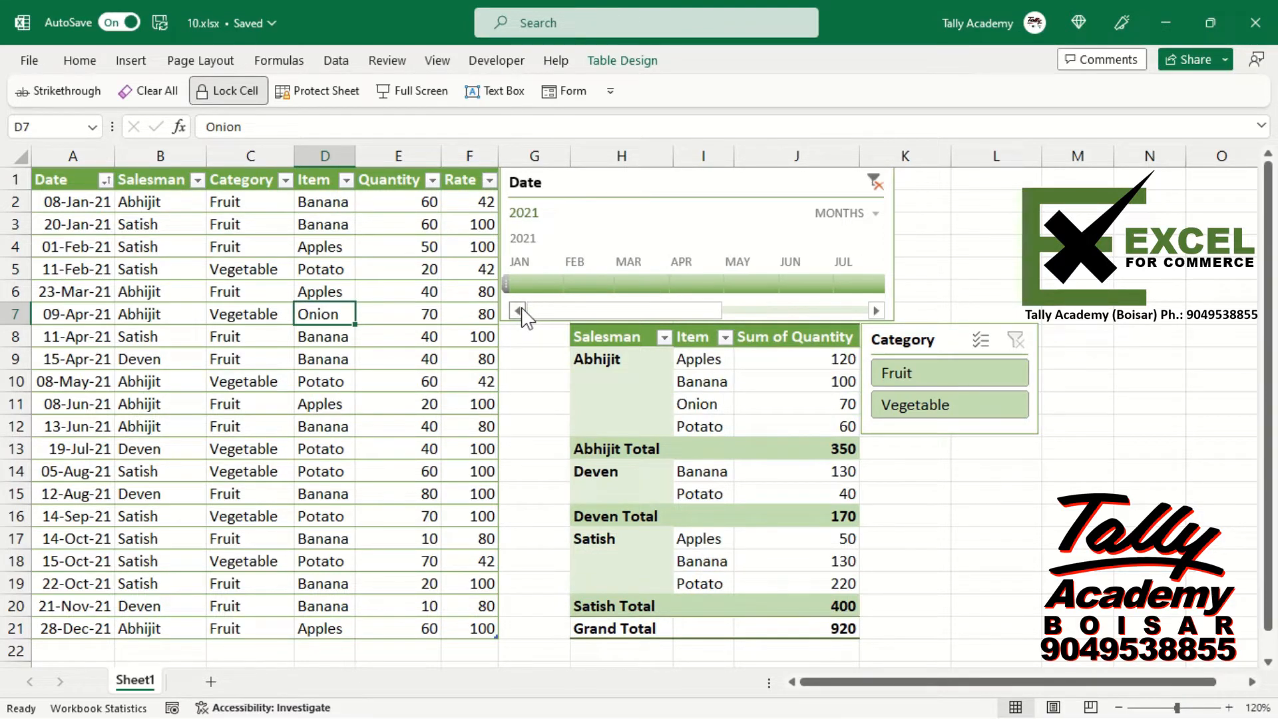
# - Filter the pivot table by Fruit and by Vegetable with the Category slicer, then enable multi-select and include both categories
pyautogui.click(946, 368)
pyautogui.click(959, 409)
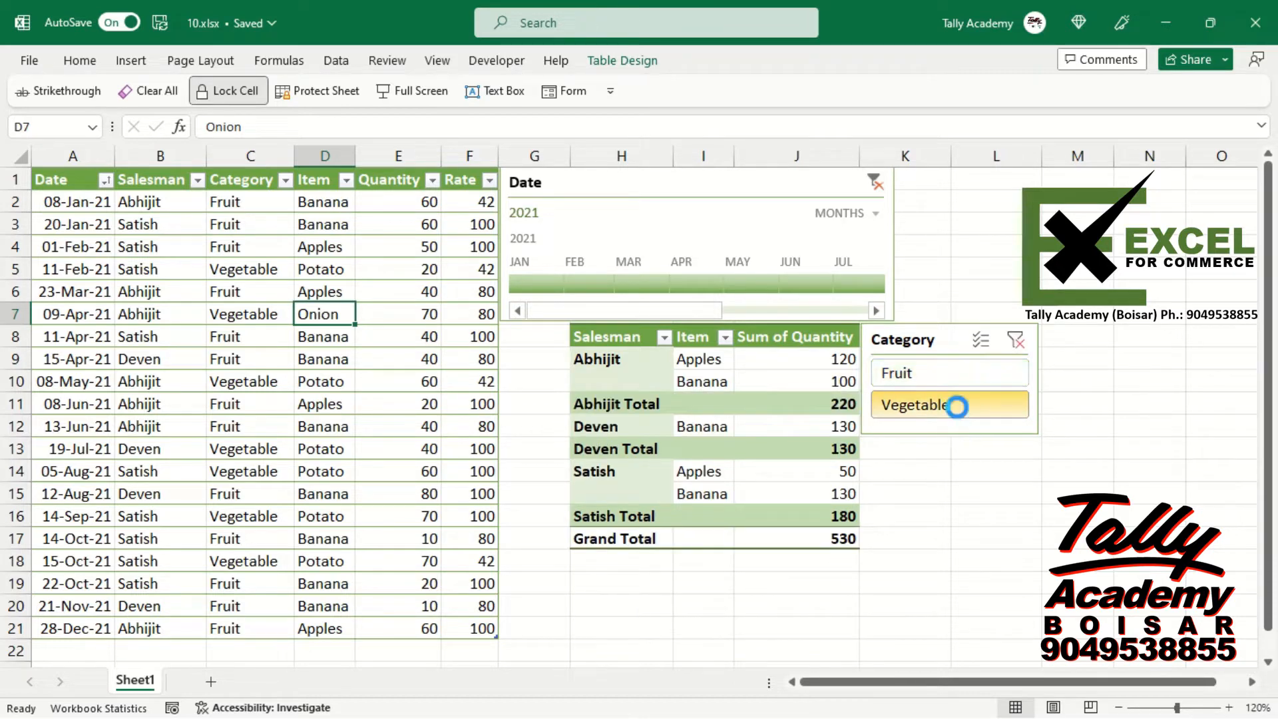
pyautogui.click(988, 336)
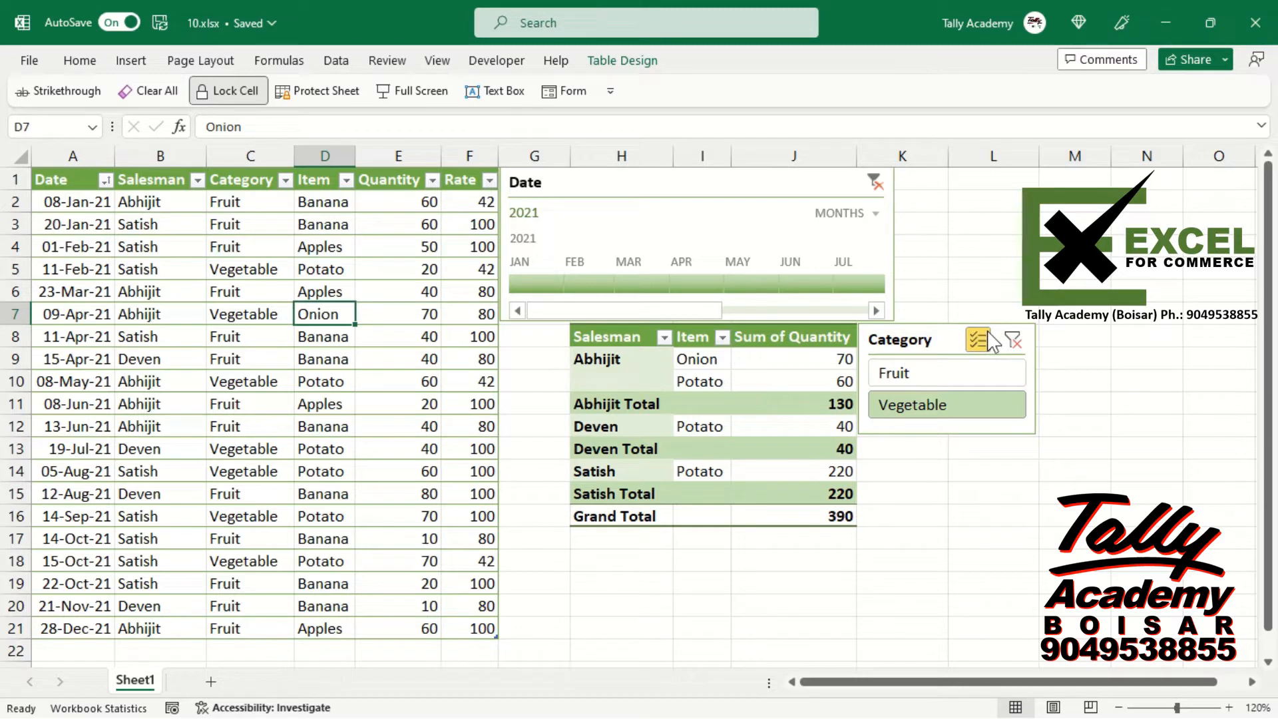
pyautogui.click(909, 383)
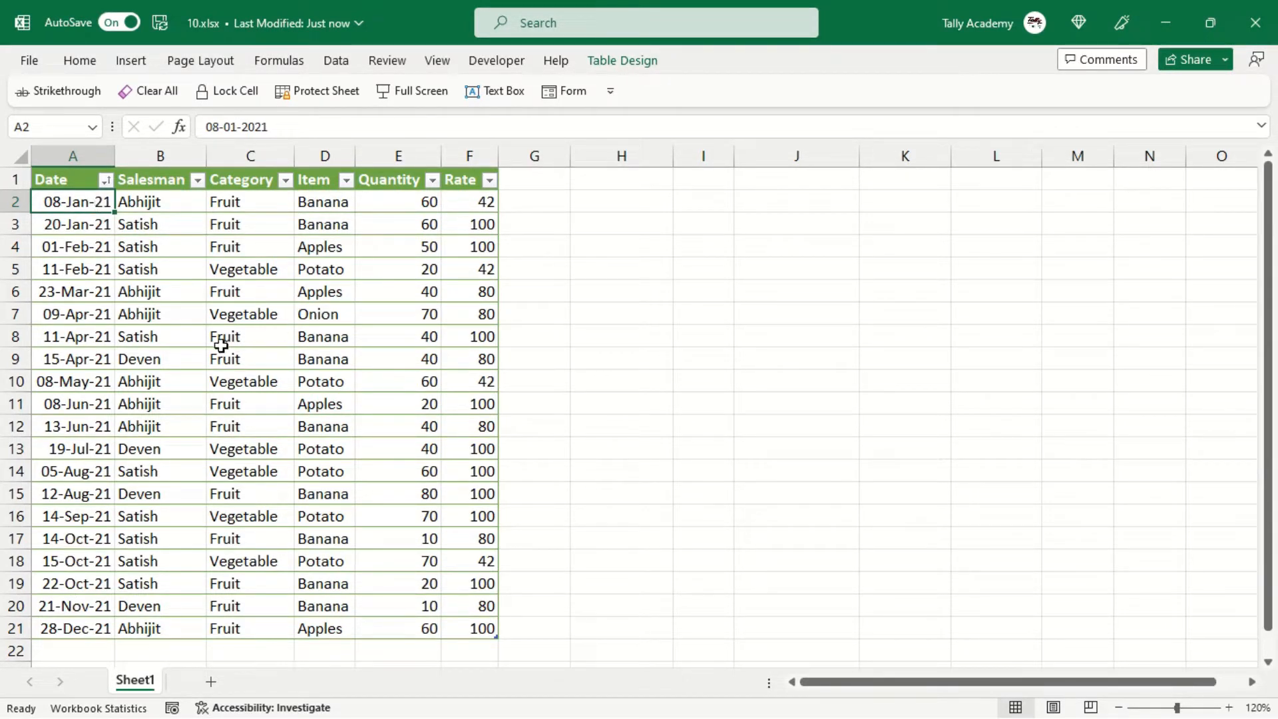
# - Insert a PivotTable from Table1 on the existing worksheet at cell H8
pyautogui.click(239, 316)
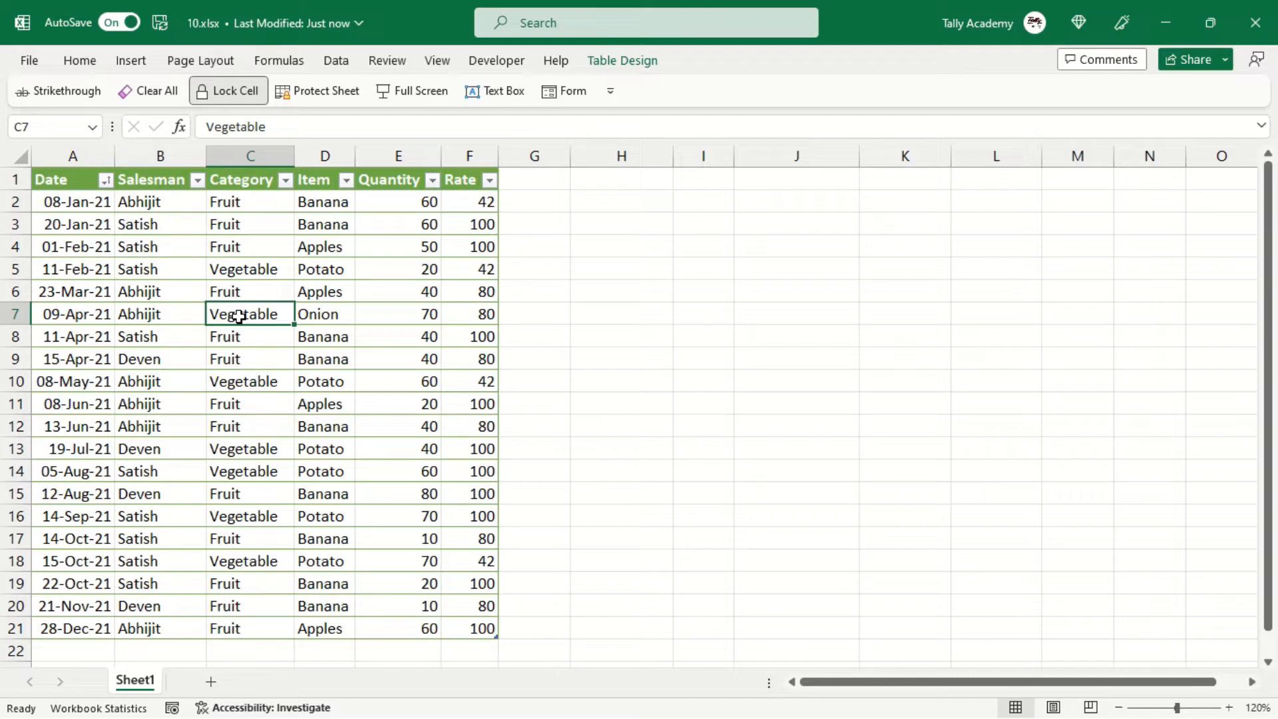
pyautogui.press('alt')
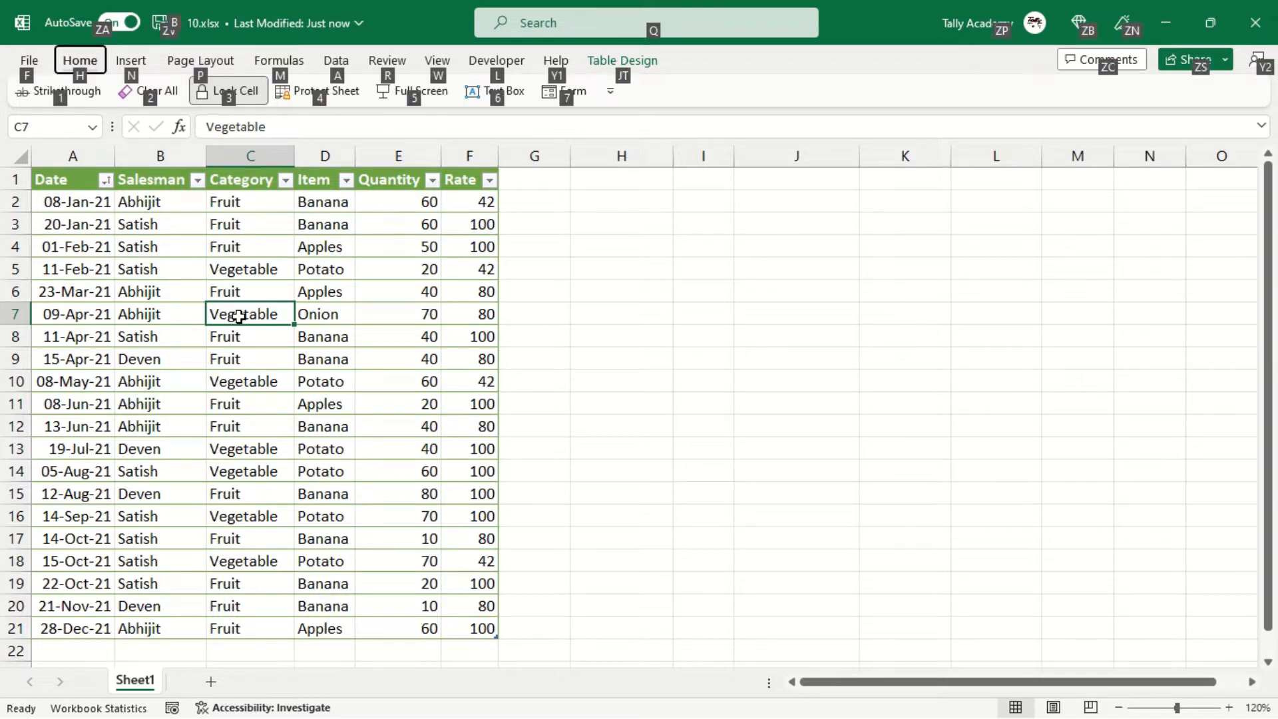
pyautogui.press('n')
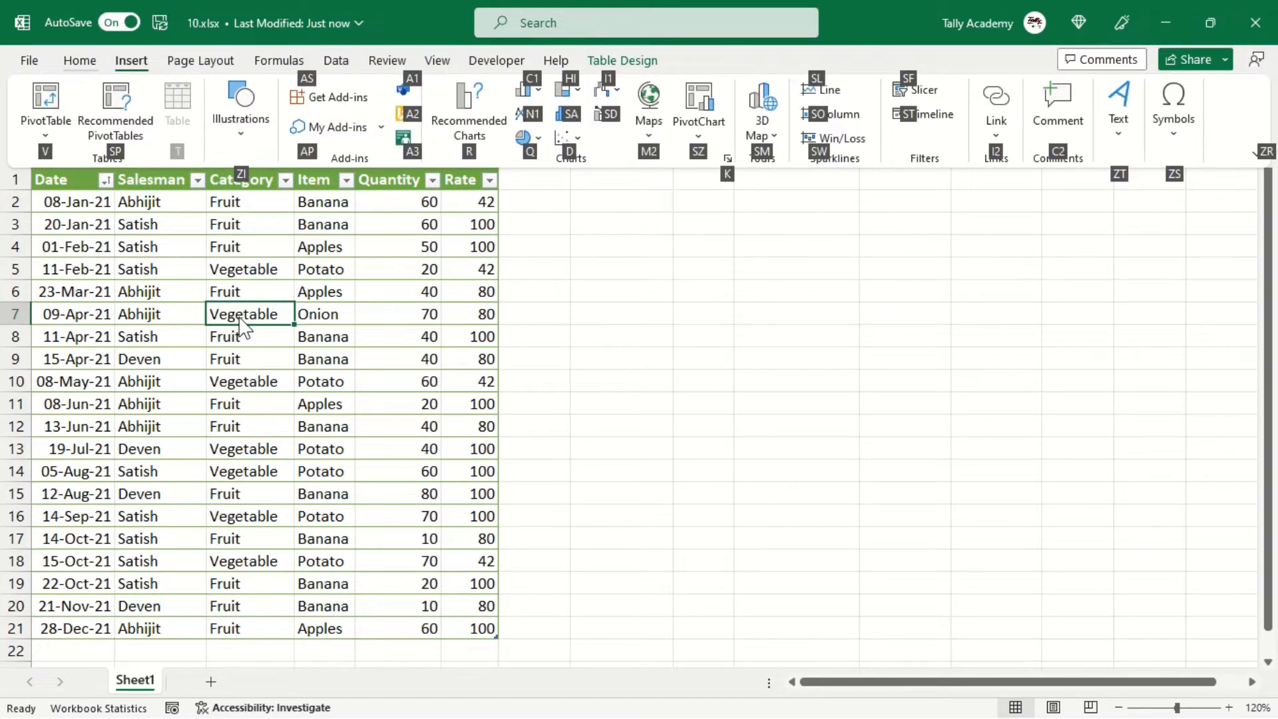
pyautogui.press('v')
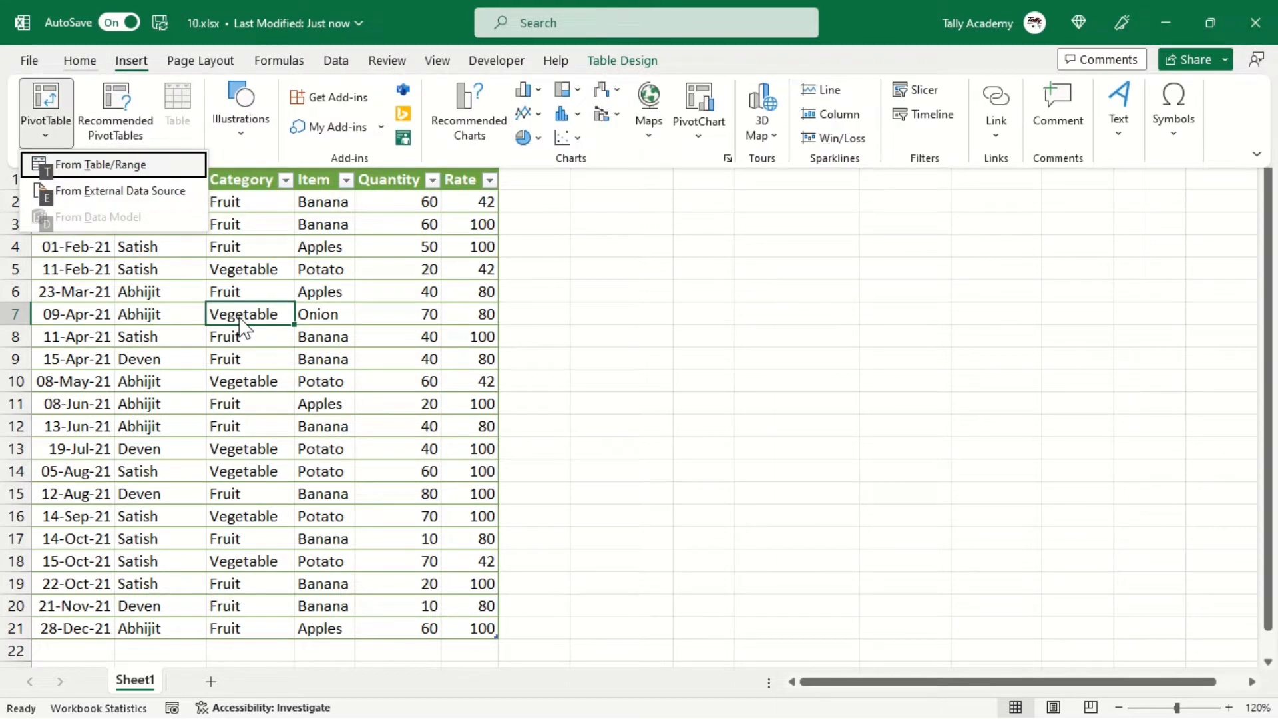
pyautogui.press('t')
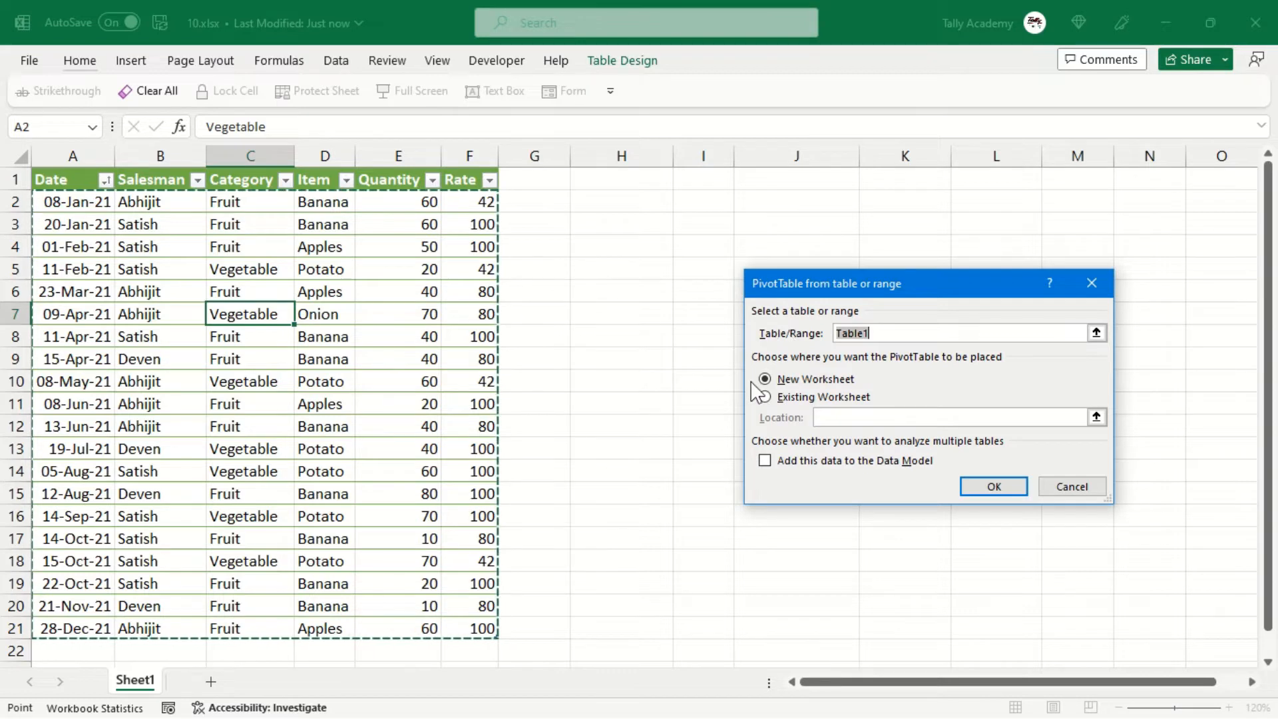
pyautogui.click(766, 398)
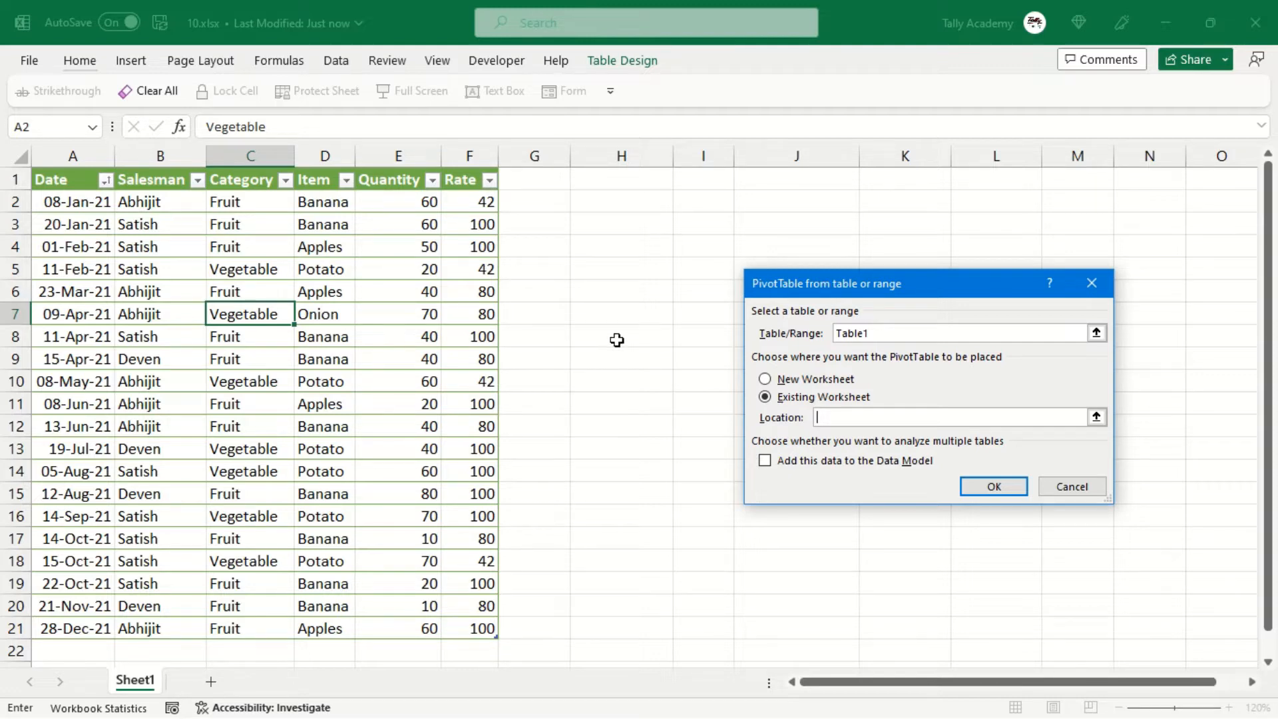
pyautogui.click(617, 340)
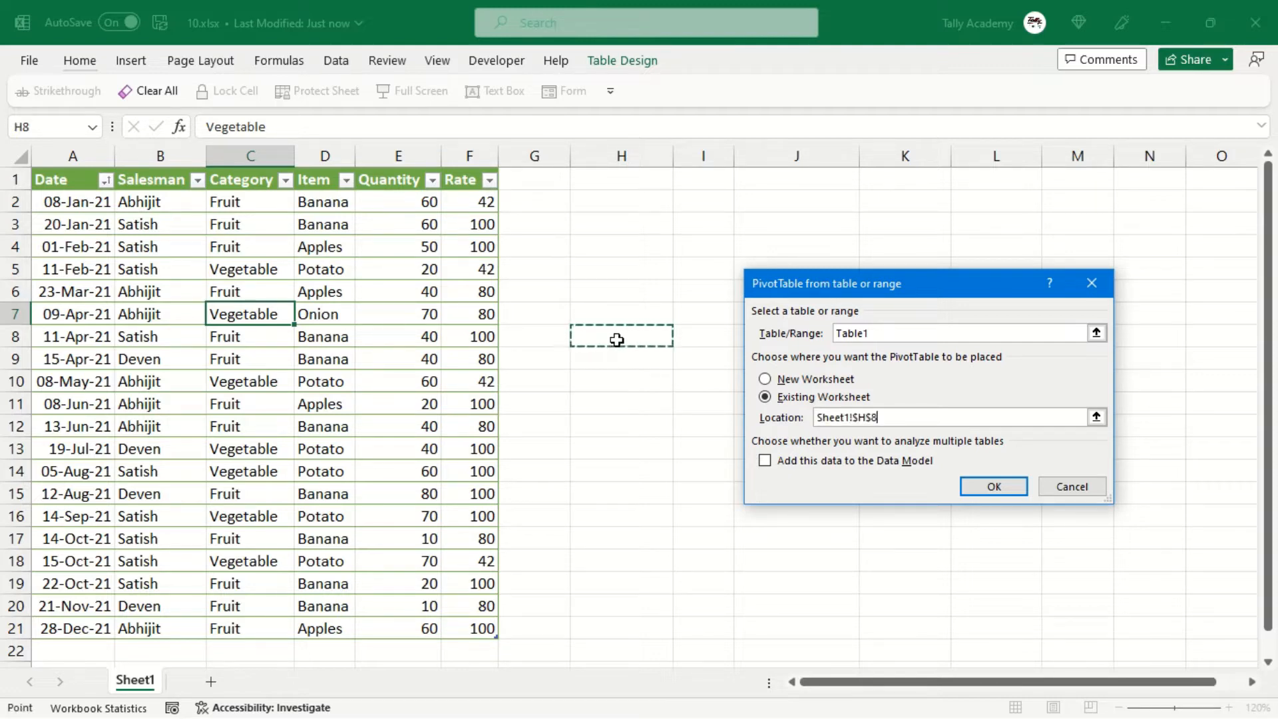
pyautogui.click(983, 487)
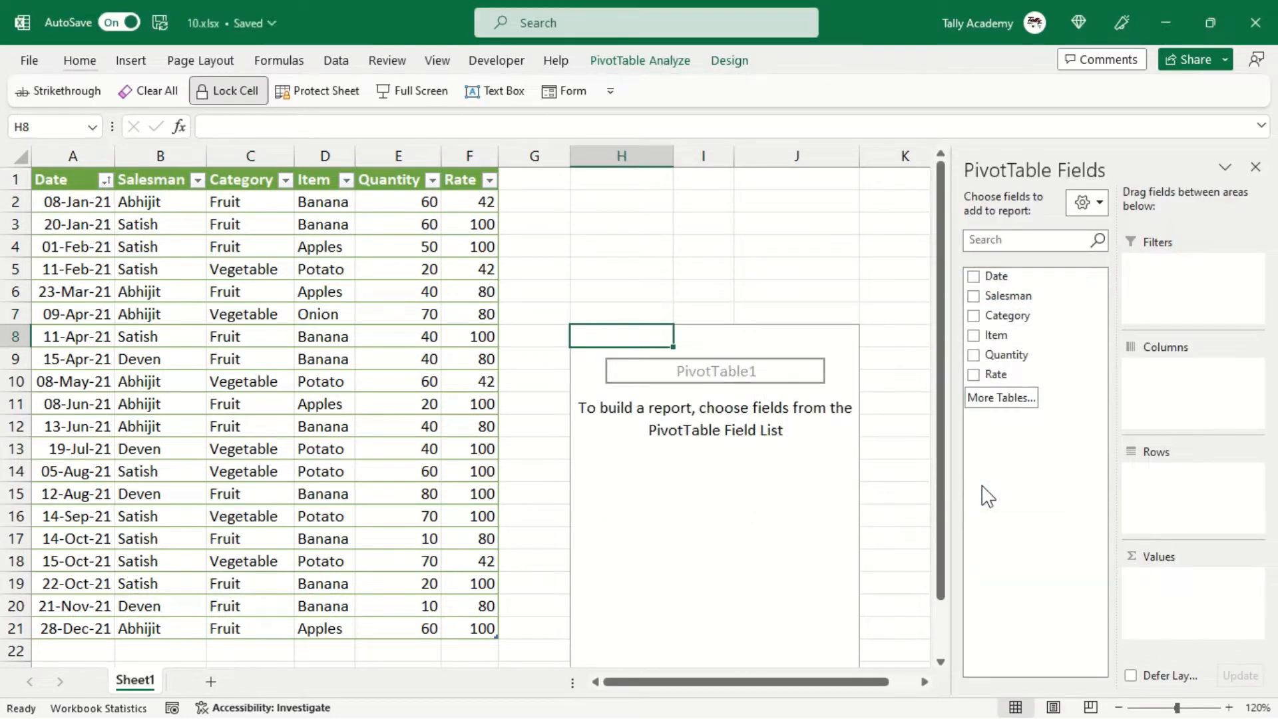
# - Add Salesman and Item as row fields and Quantity as the summed value field in the new PivotTable
pyautogui.click(974, 297)
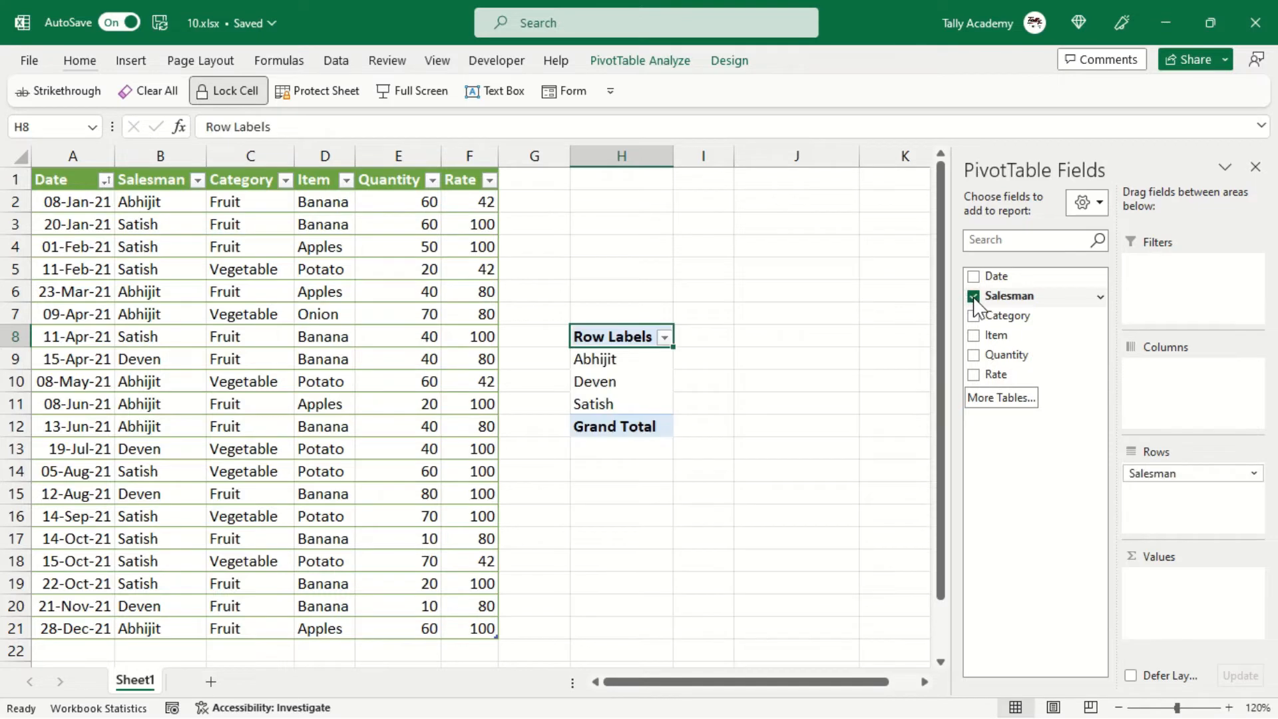
pyautogui.click(974, 336)
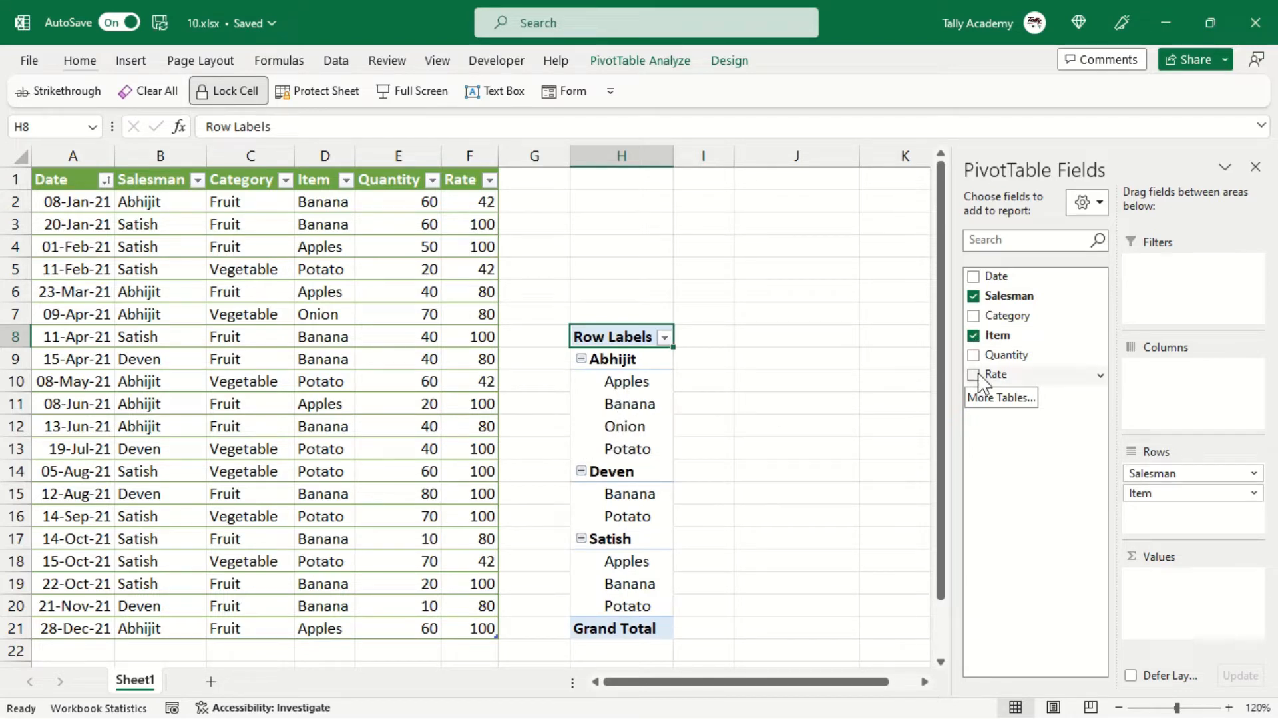
pyautogui.click(974, 355)
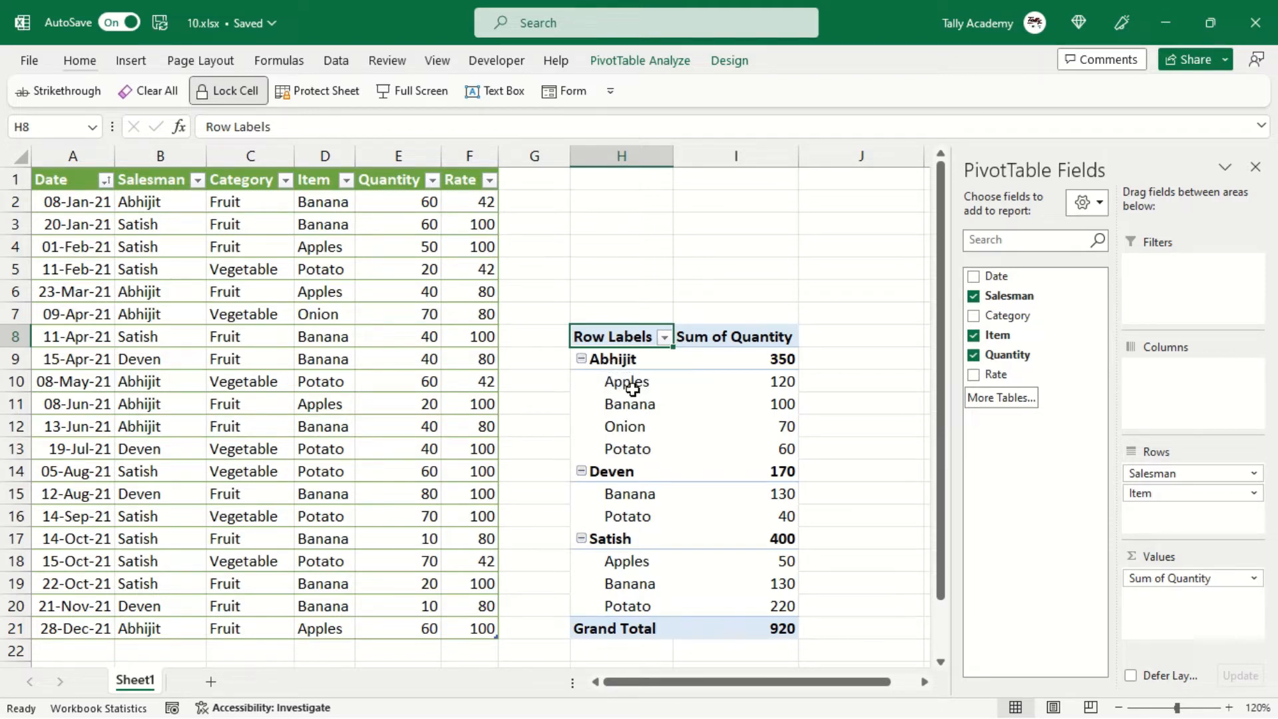
pyautogui.moveTo(783, 386)
pyautogui.moveTo(771, 621)
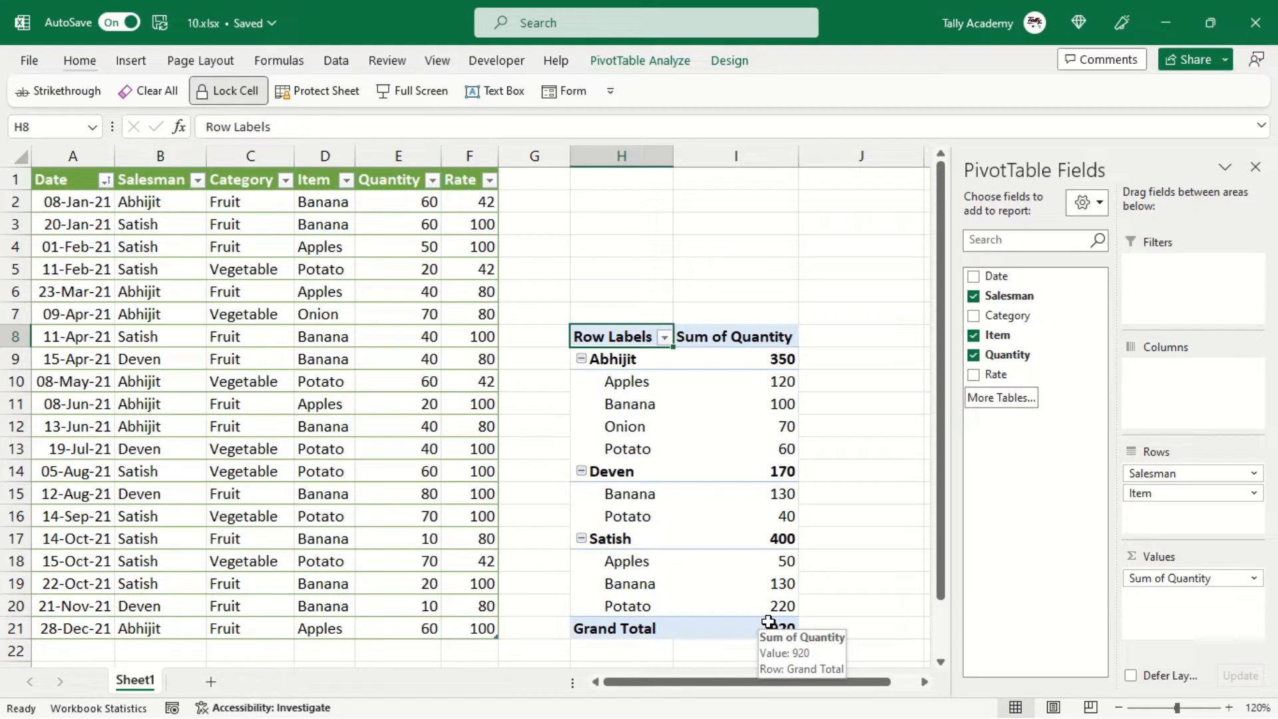
pyautogui.moveTo(667, 459)
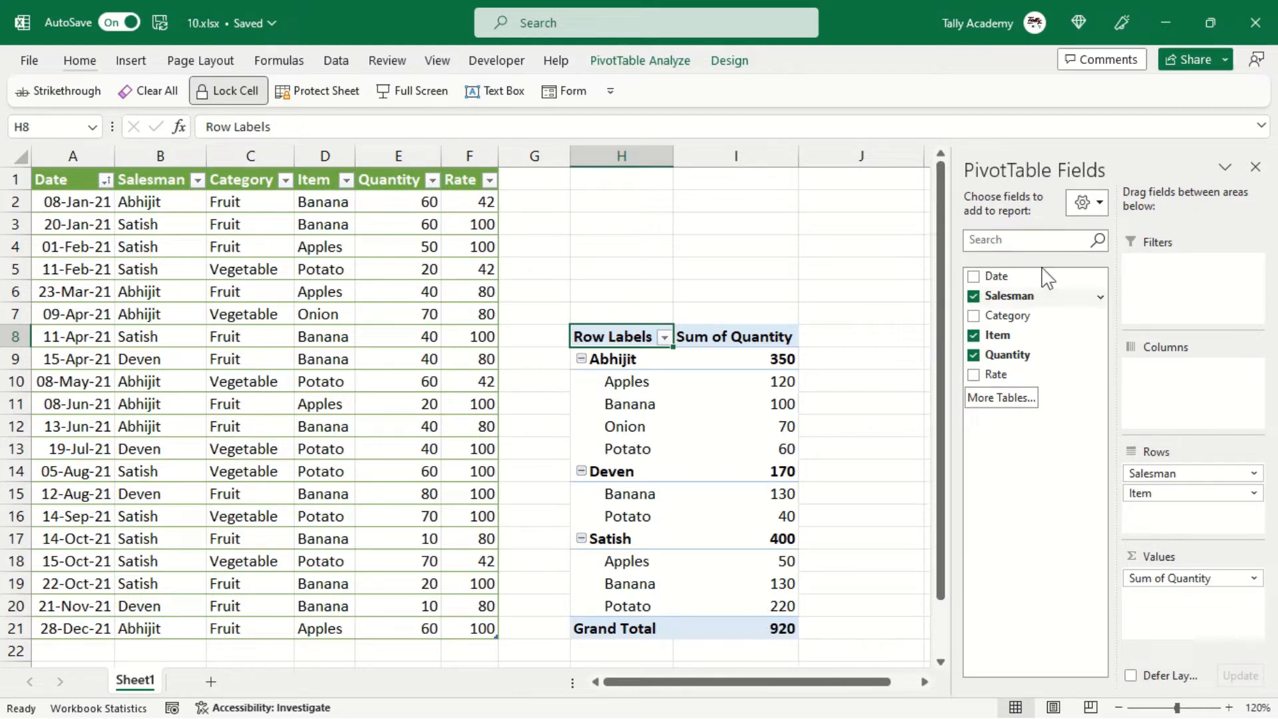
# - Close the PivotTable field list and show the report layout in tabular form
pyautogui.click(1255, 171)
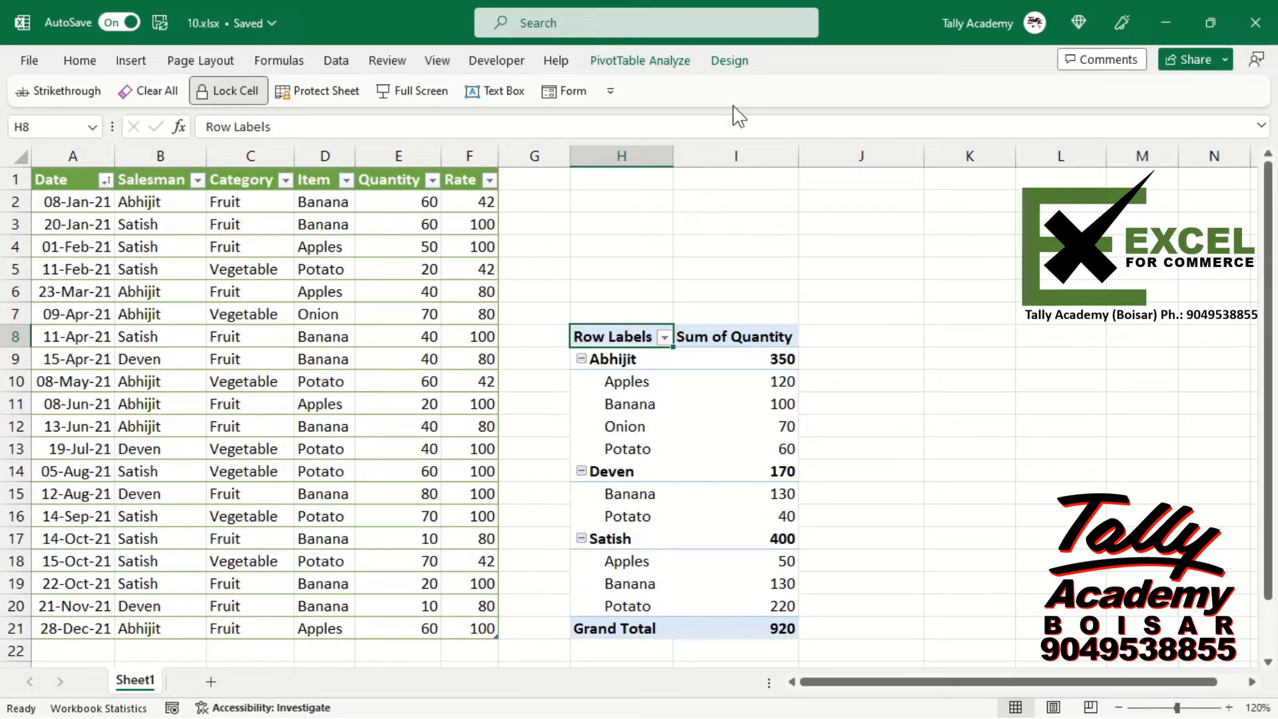
pyautogui.click(730, 61)
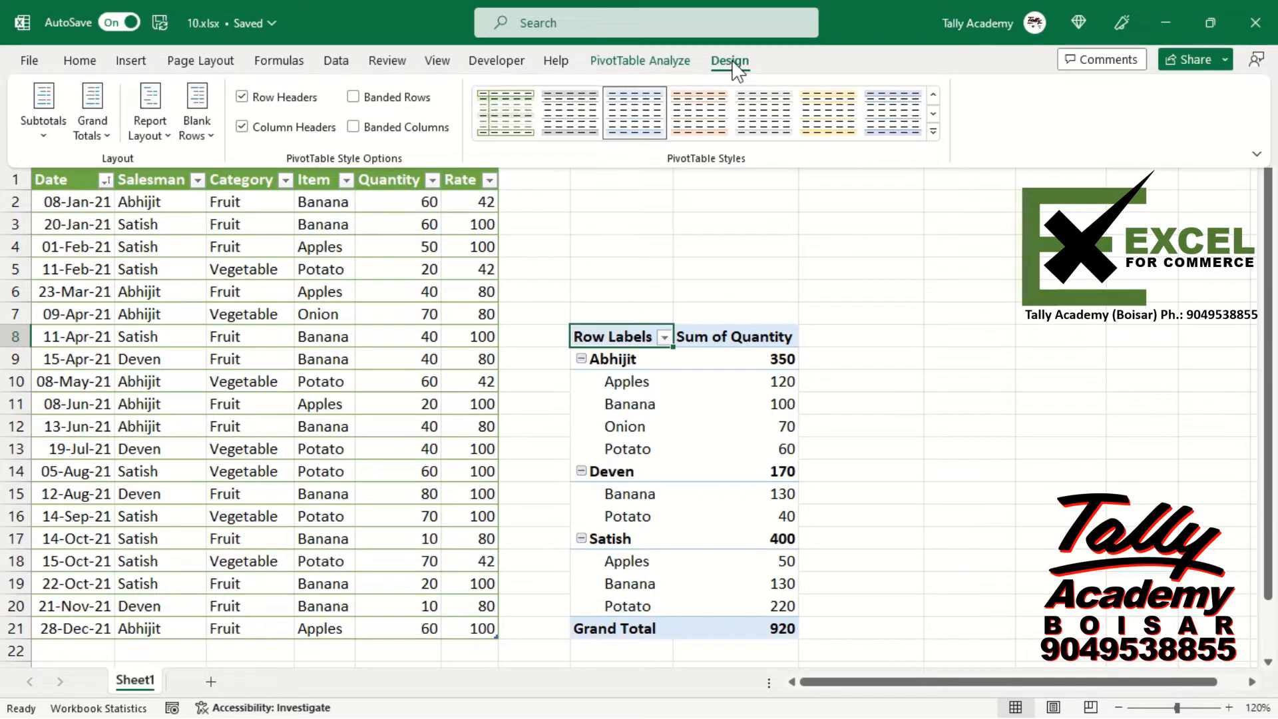
pyautogui.click(147, 135)
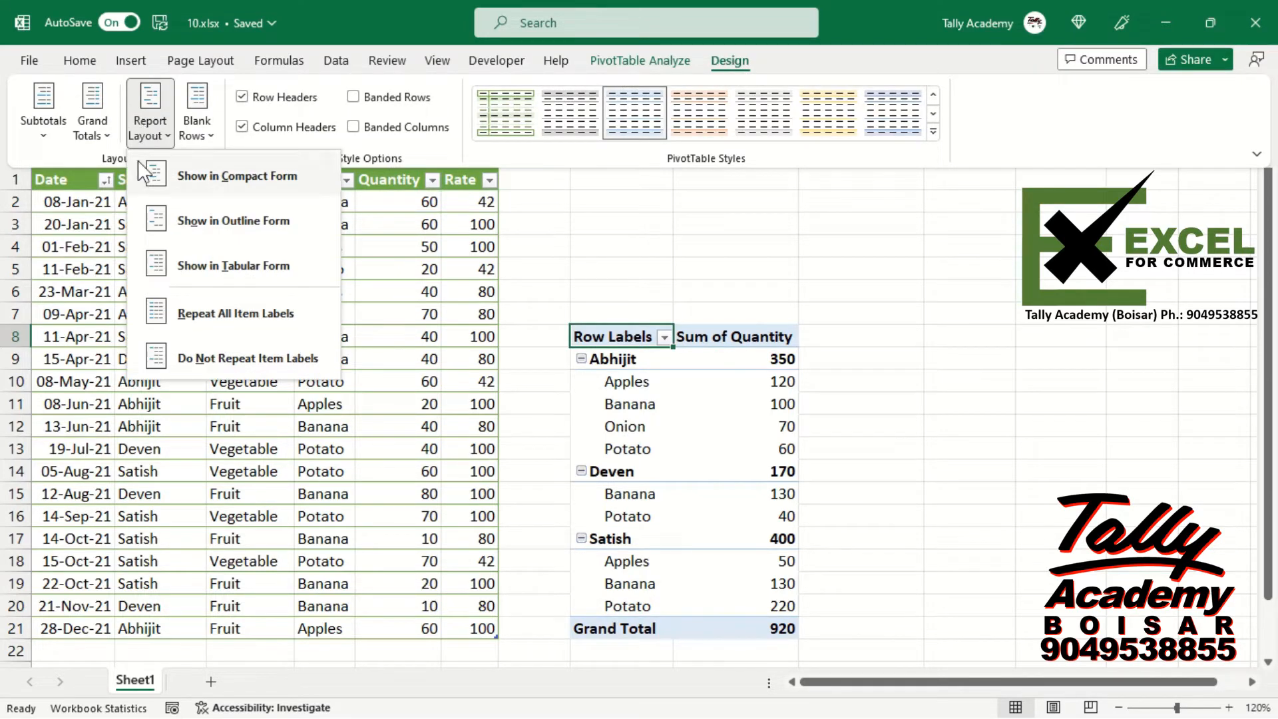
pyautogui.click(307, 270)
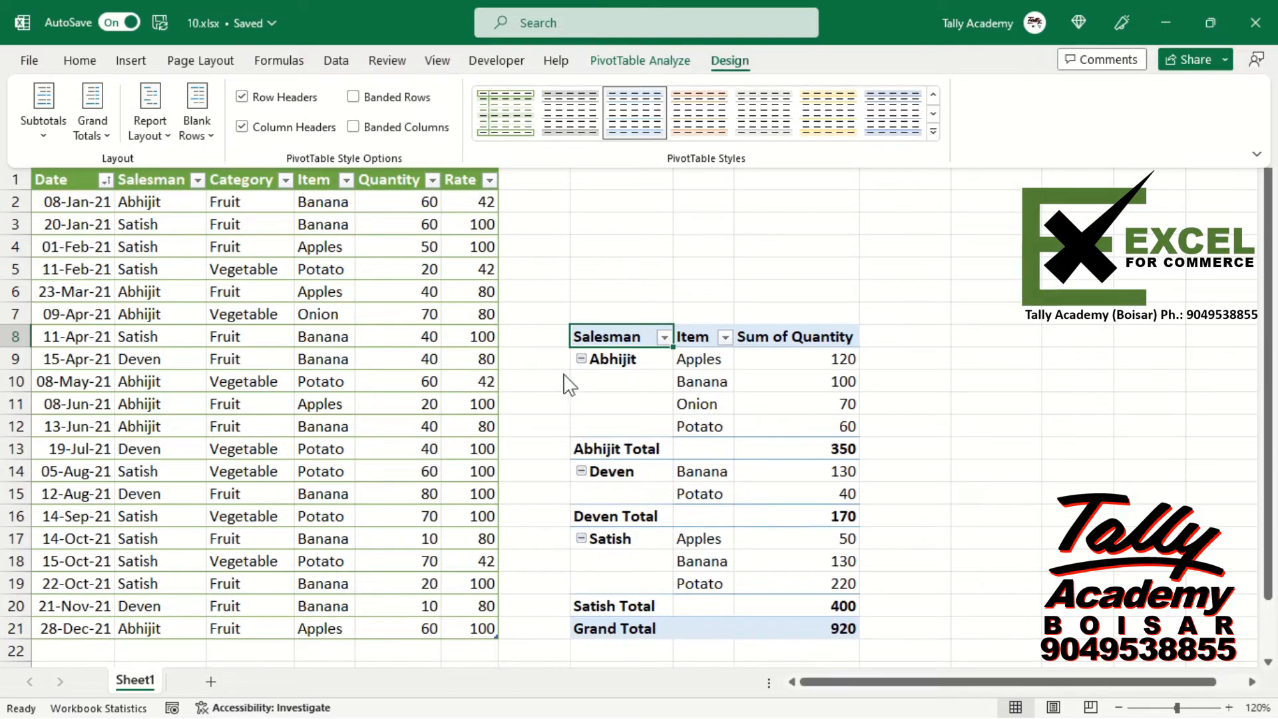
# - Apply the green Medium PivotTable style with green header and shaded subtotal rows to the new pivot table
pyautogui.click(795, 382)
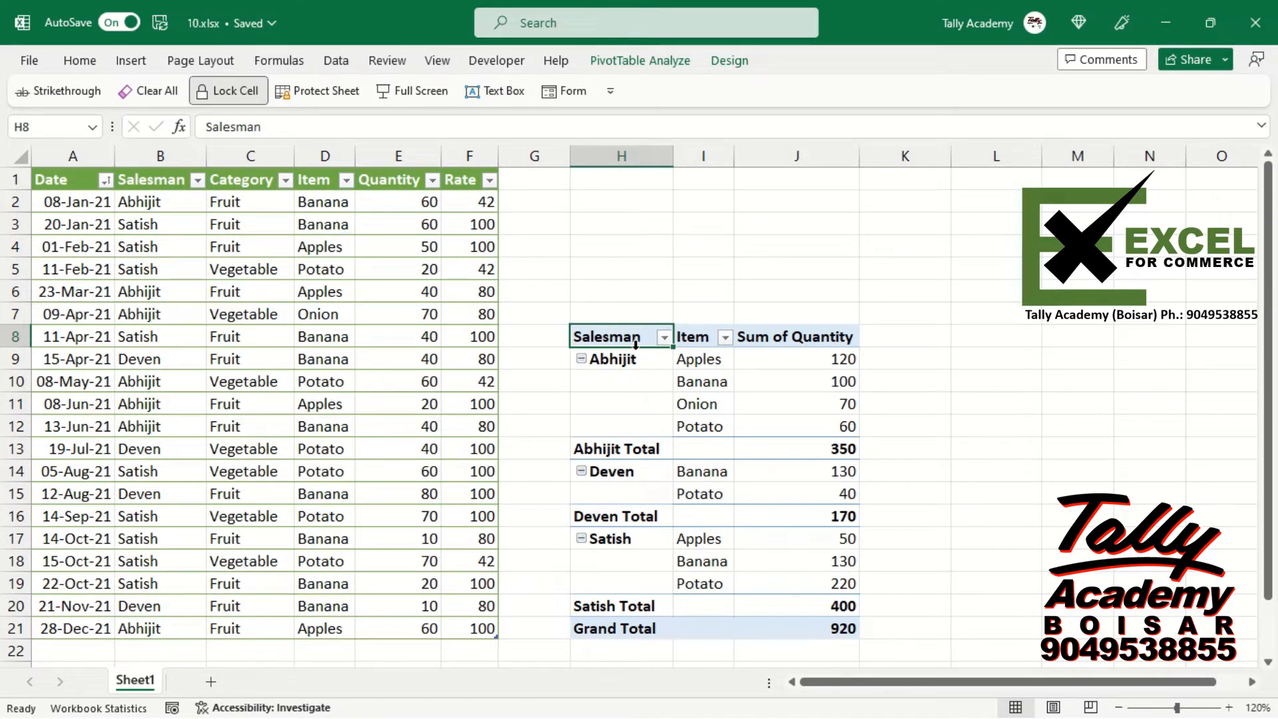
pyautogui.click(735, 67)
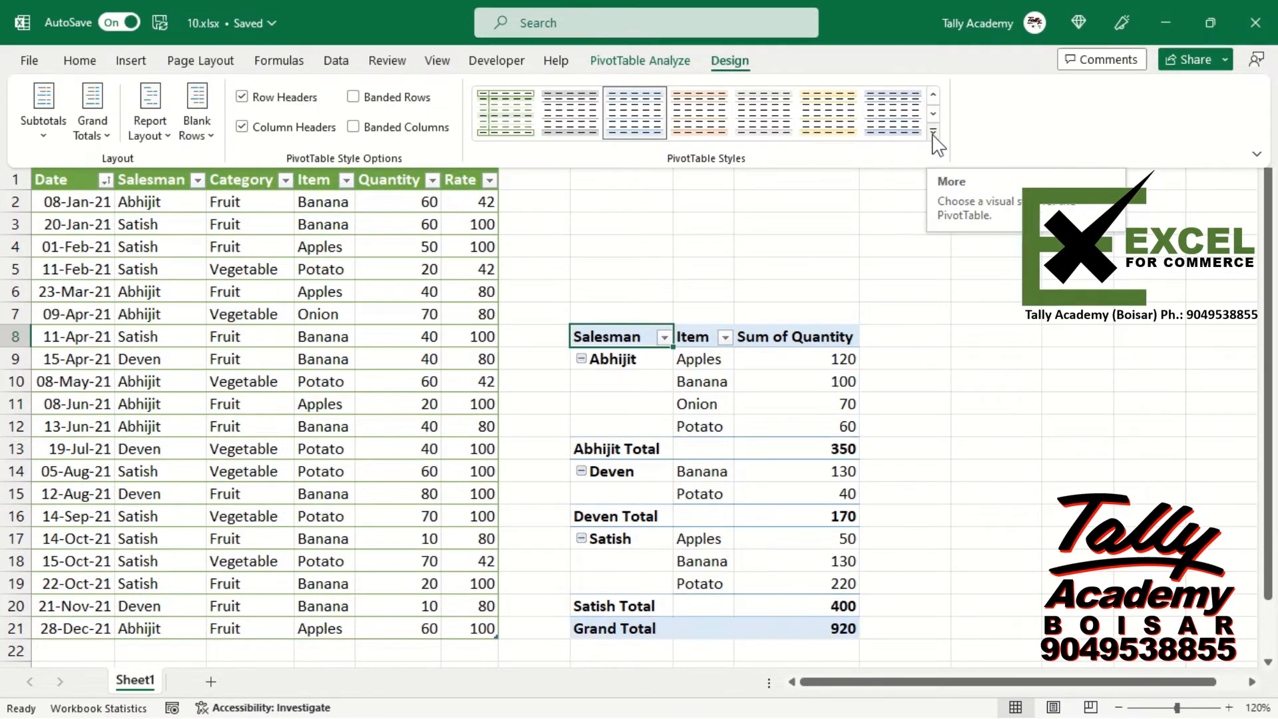
pyautogui.click(934, 134)
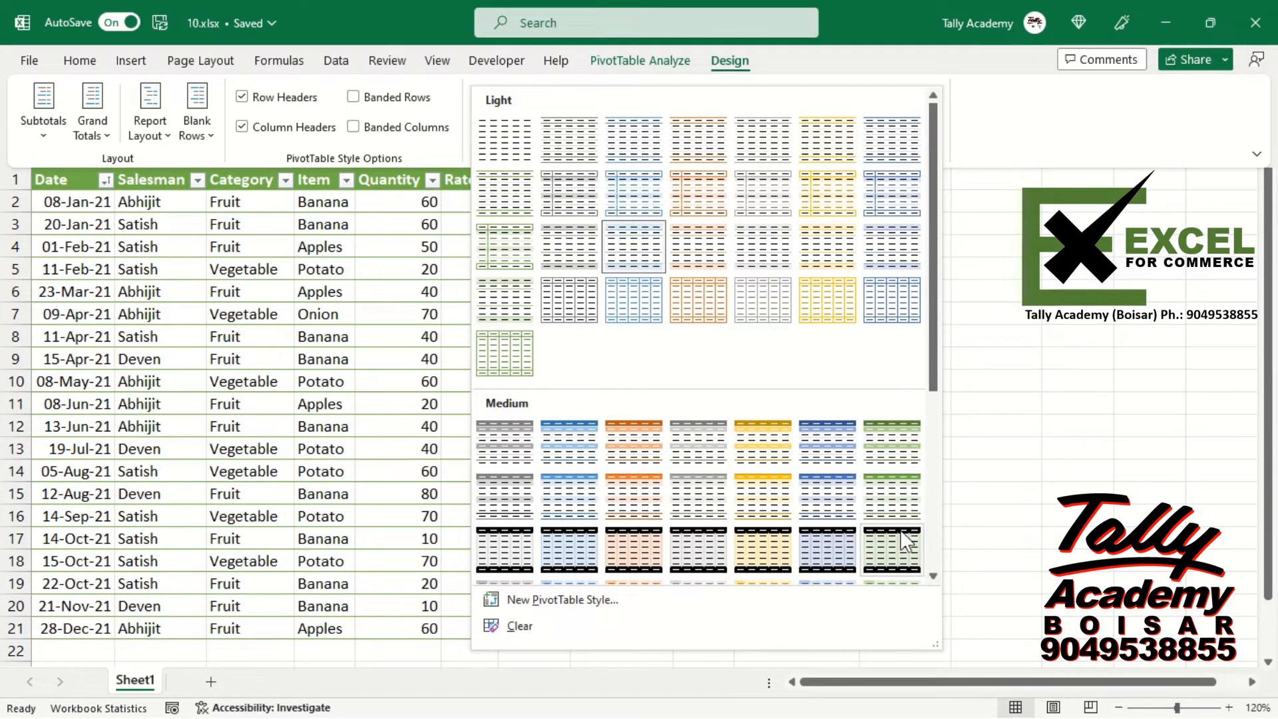
pyautogui.click(894, 496)
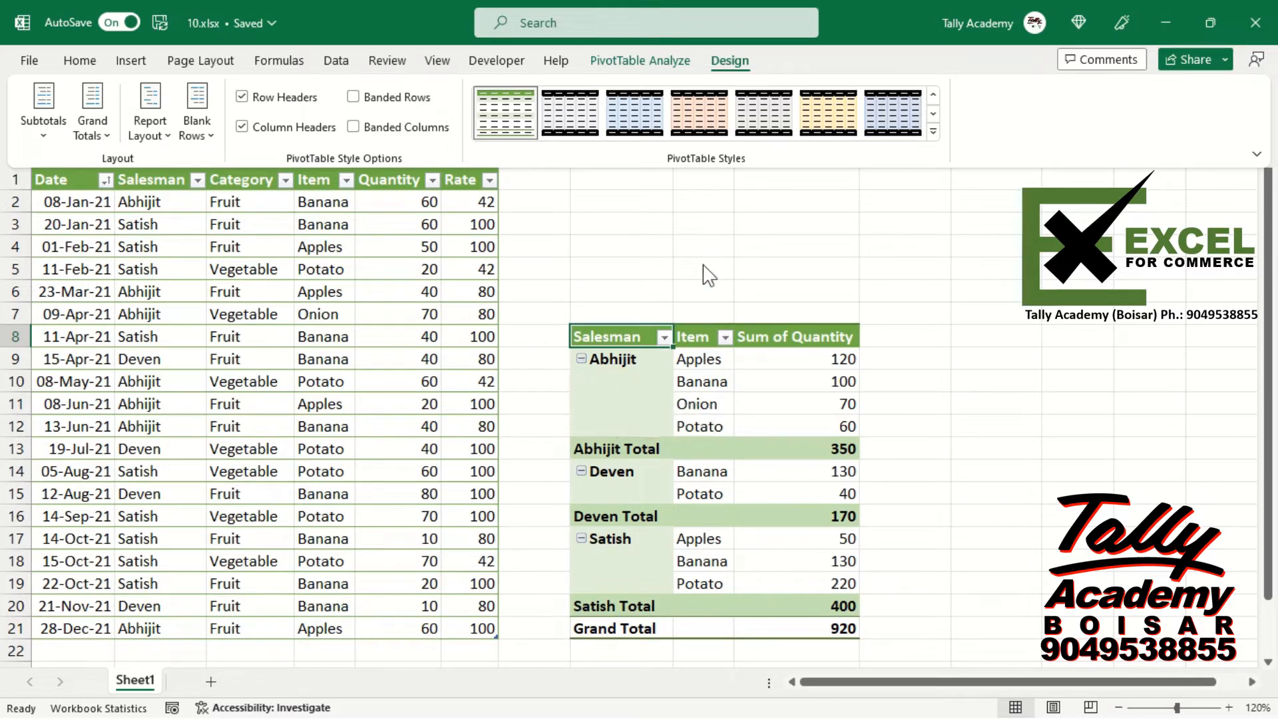
# - Insert a timeline for the Date field of the pivot table
pyautogui.click(633, 66)
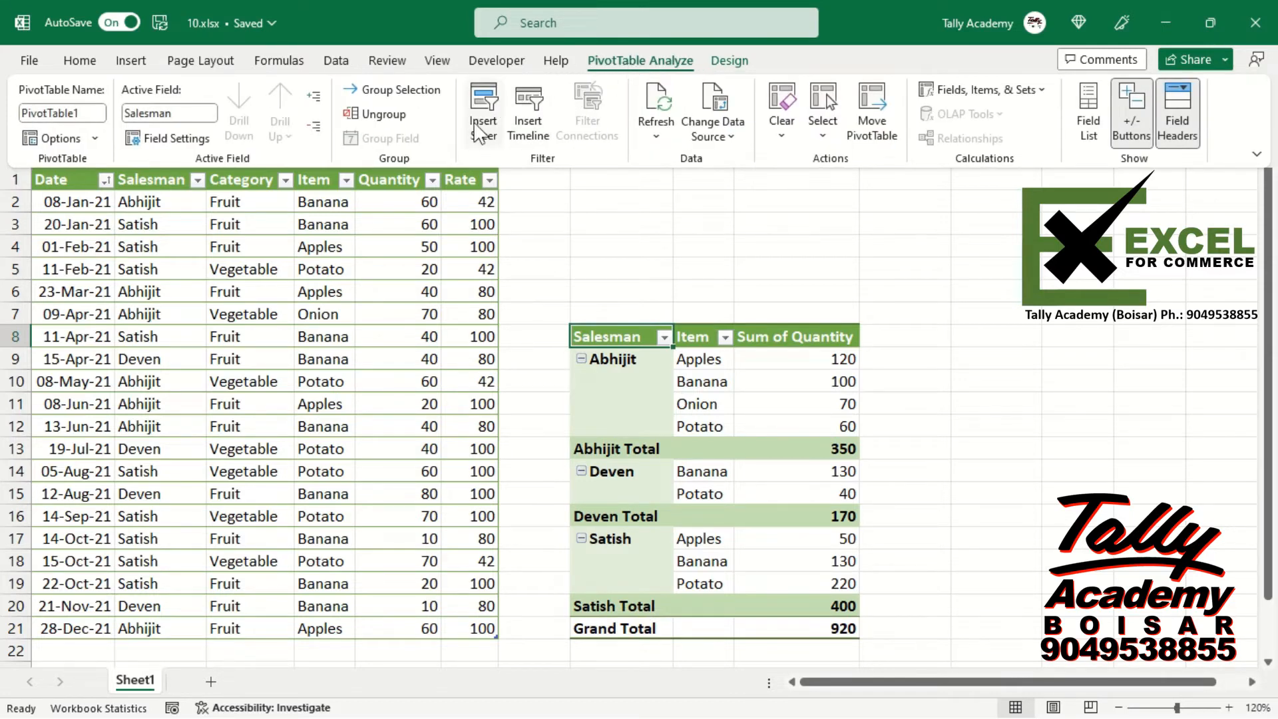
pyautogui.click(529, 123)
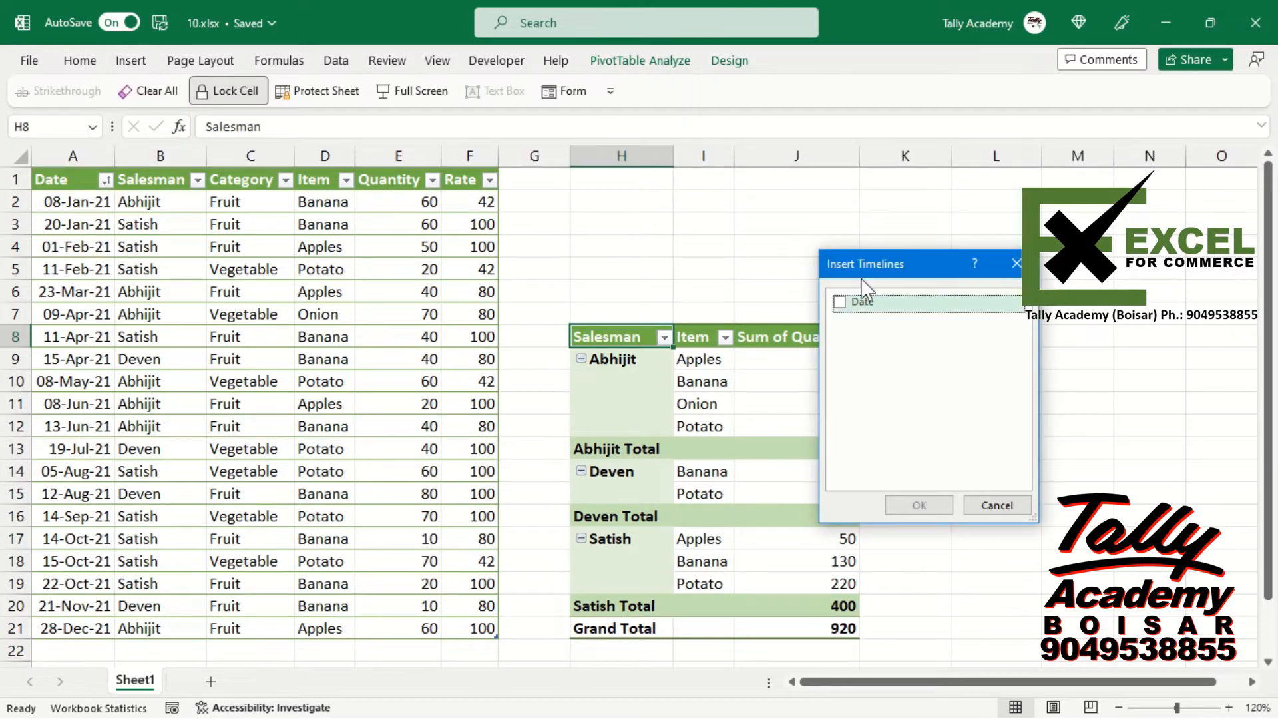
pyautogui.click(838, 302)
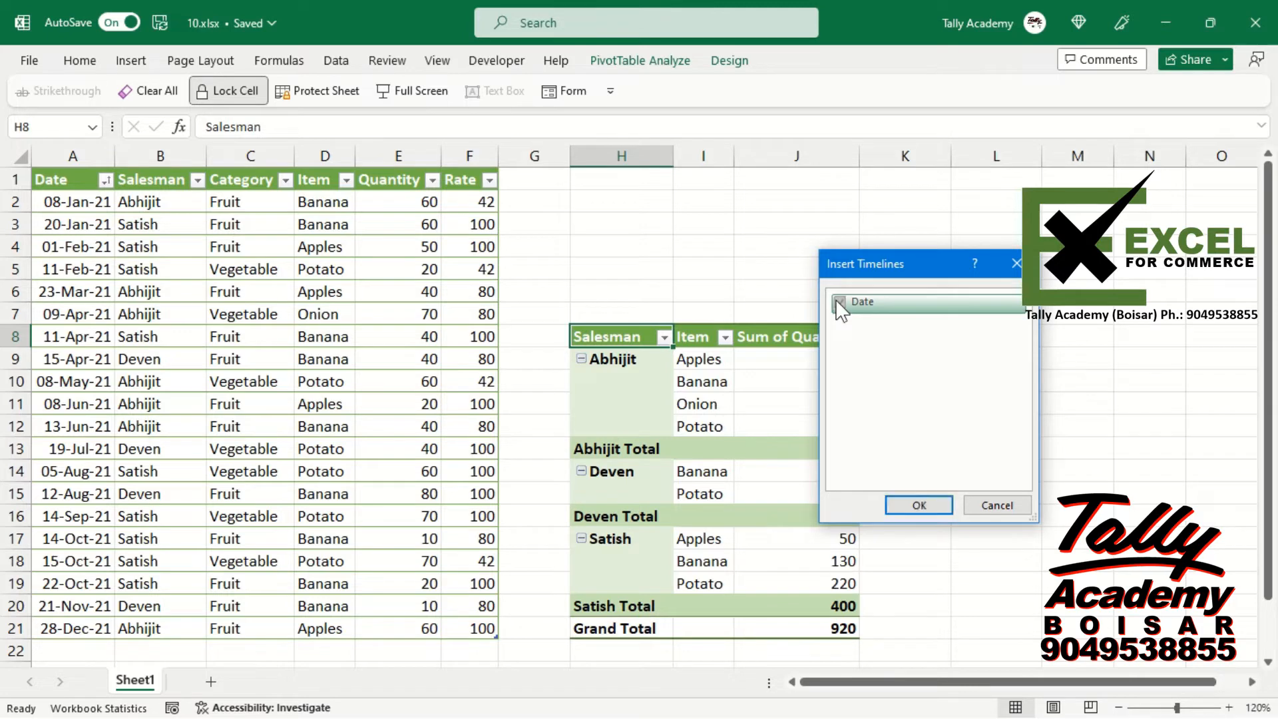
pyautogui.click(917, 508)
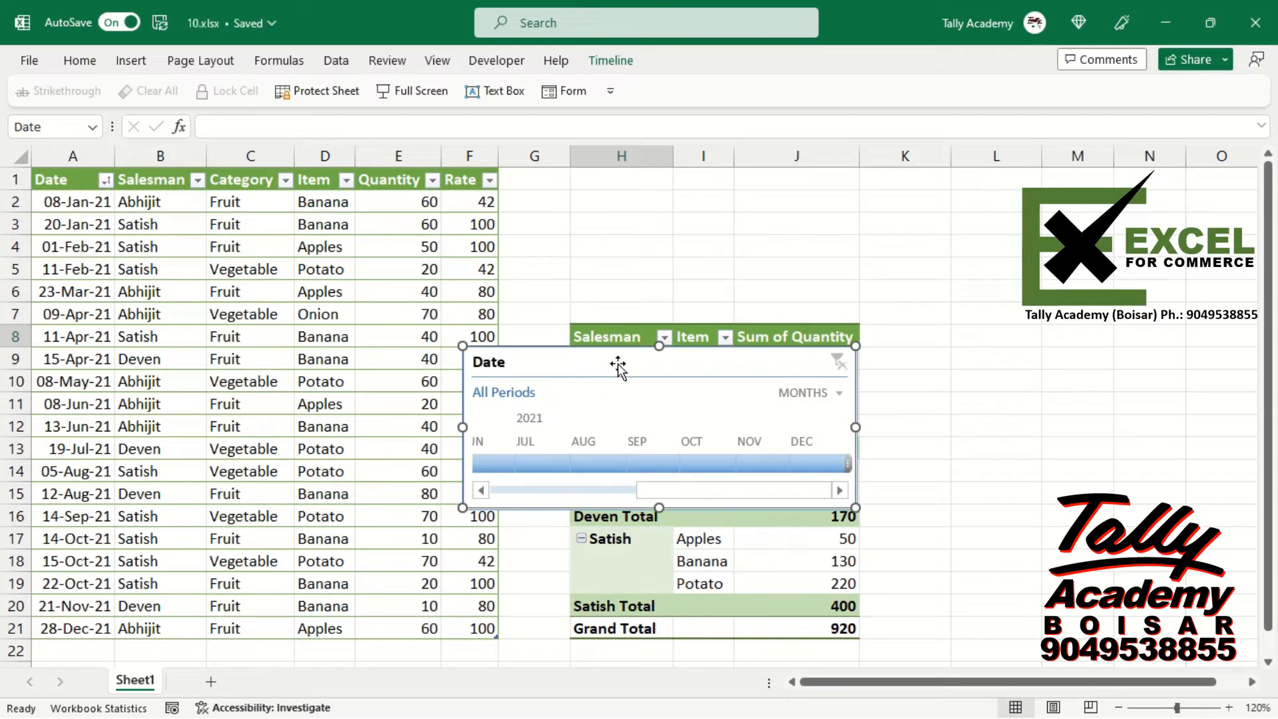
# - Place the Date timeline directly above the pivot table and apply the green timeline style
pyautogui.moveTo(618, 364); pyautogui.dragTo(655, 180)
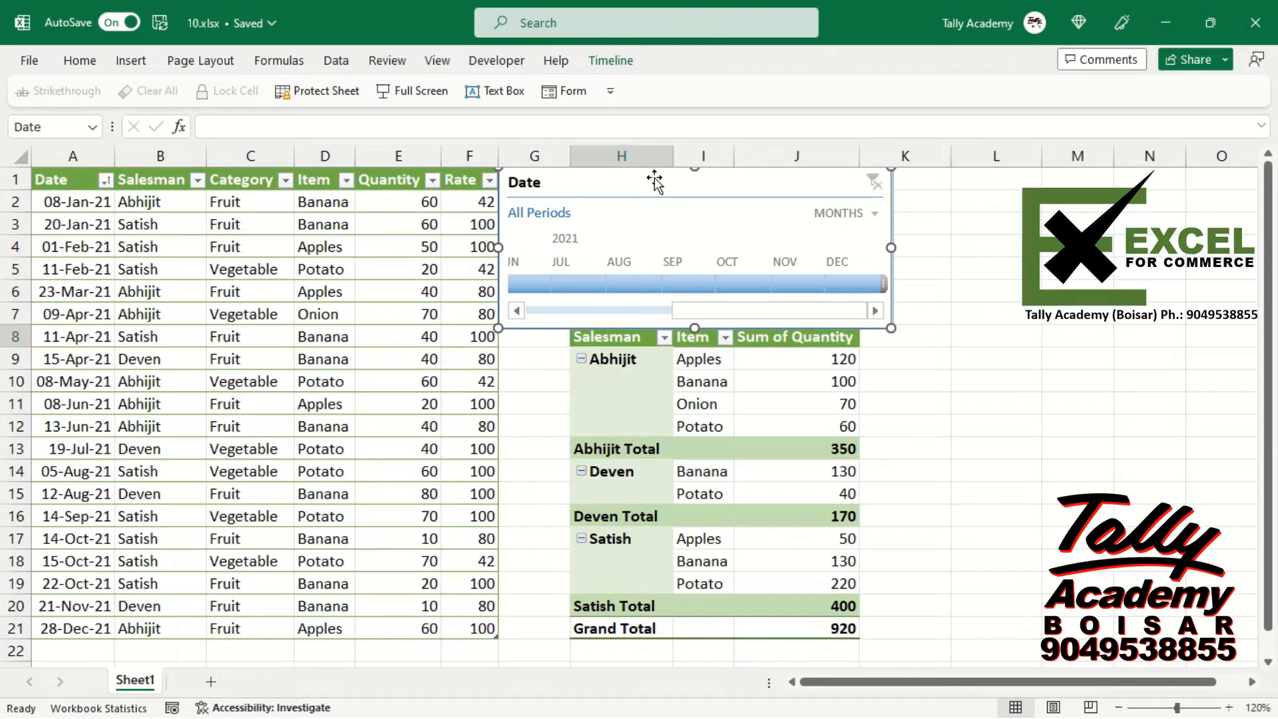
pyautogui.click(610, 64)
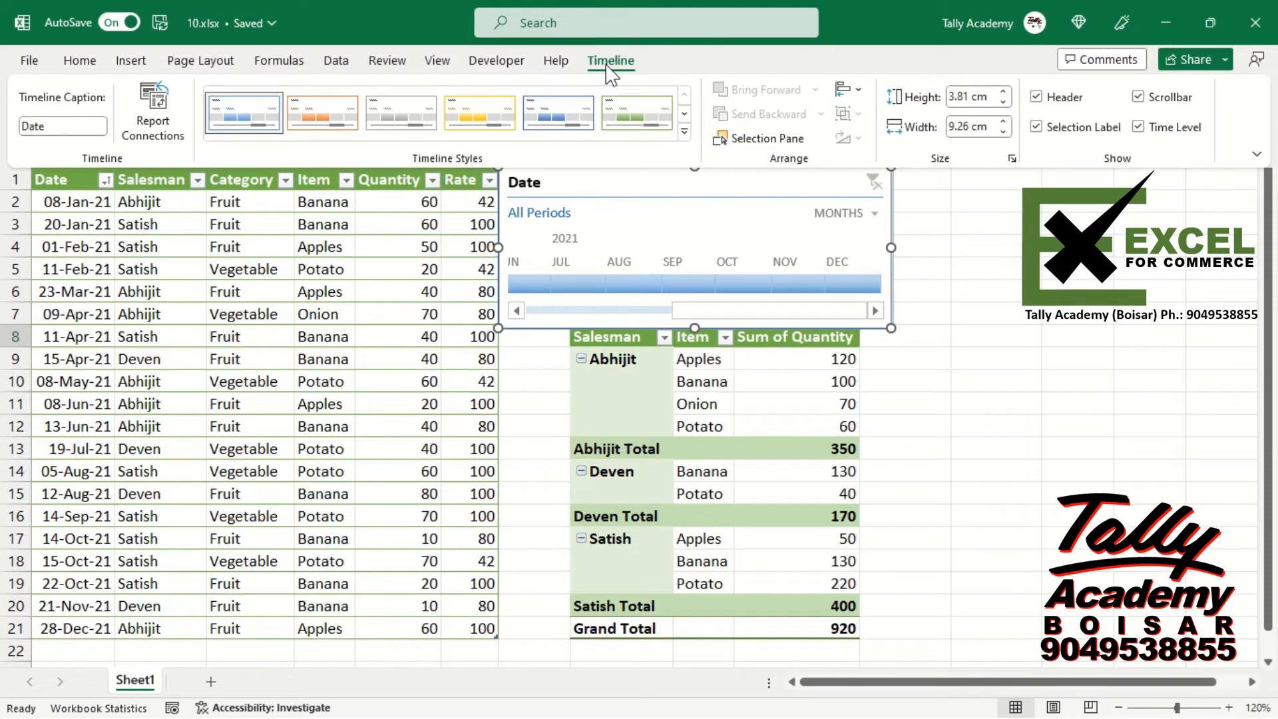
pyautogui.click(652, 123)
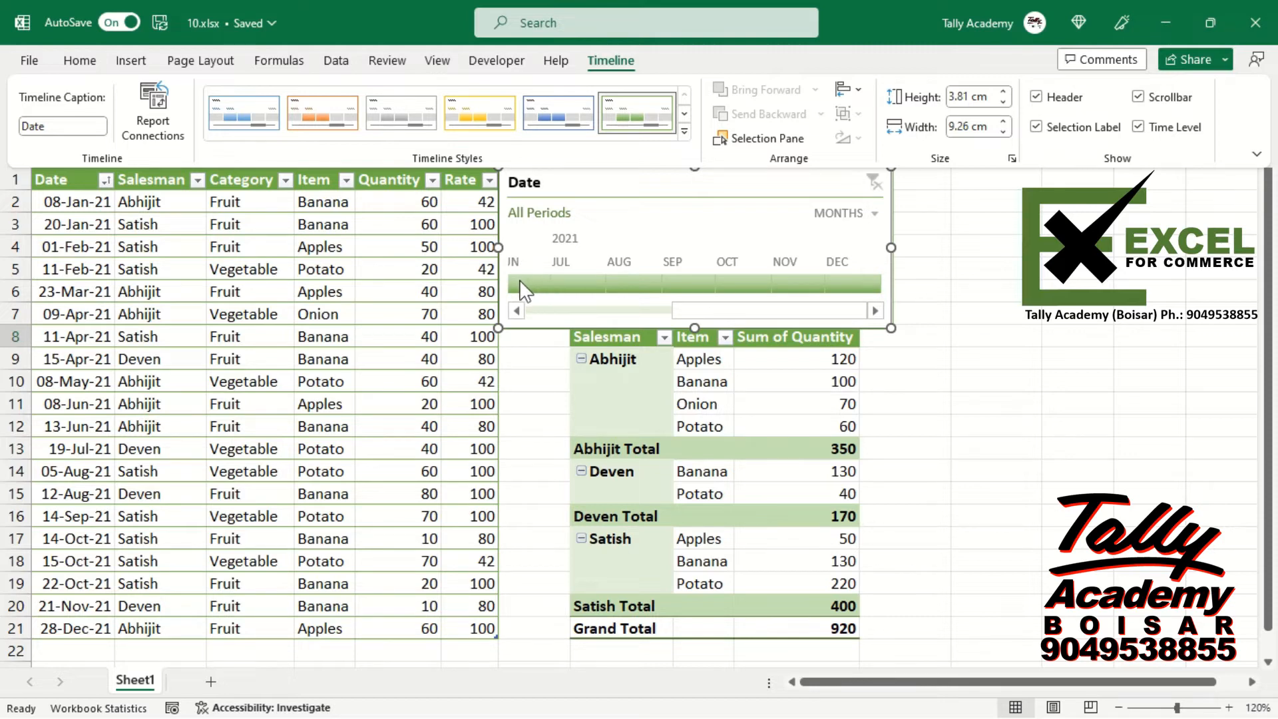
# - Filter the pivot table with the Date timeline by January 2021, by February 2021, and by January 2021 again
pyautogui.click(515, 311)
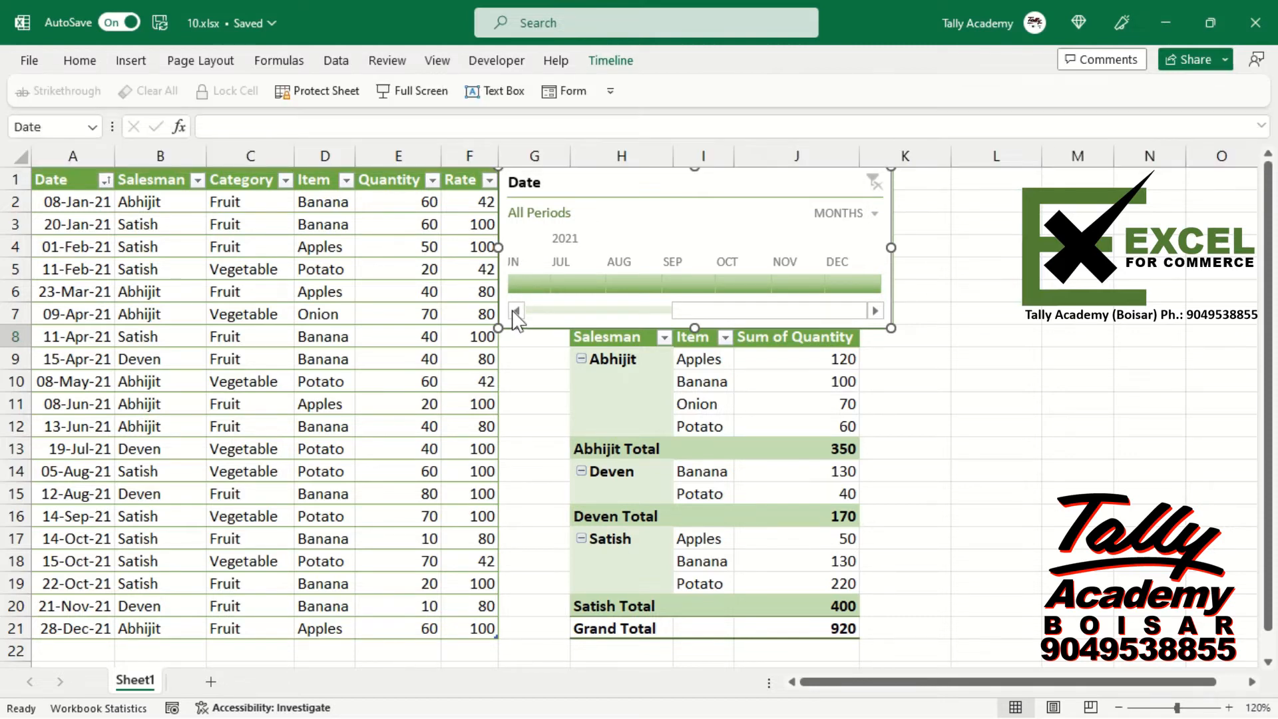
pyautogui.click(516, 311)
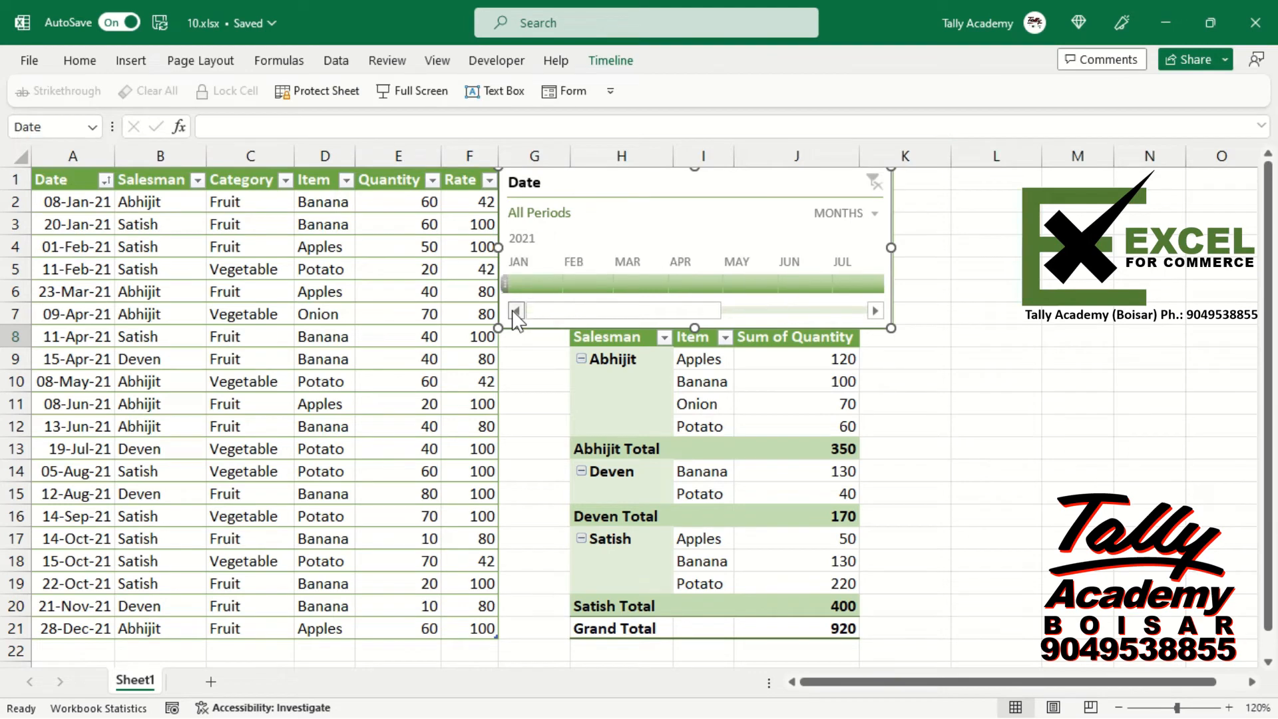
pyautogui.click(526, 288)
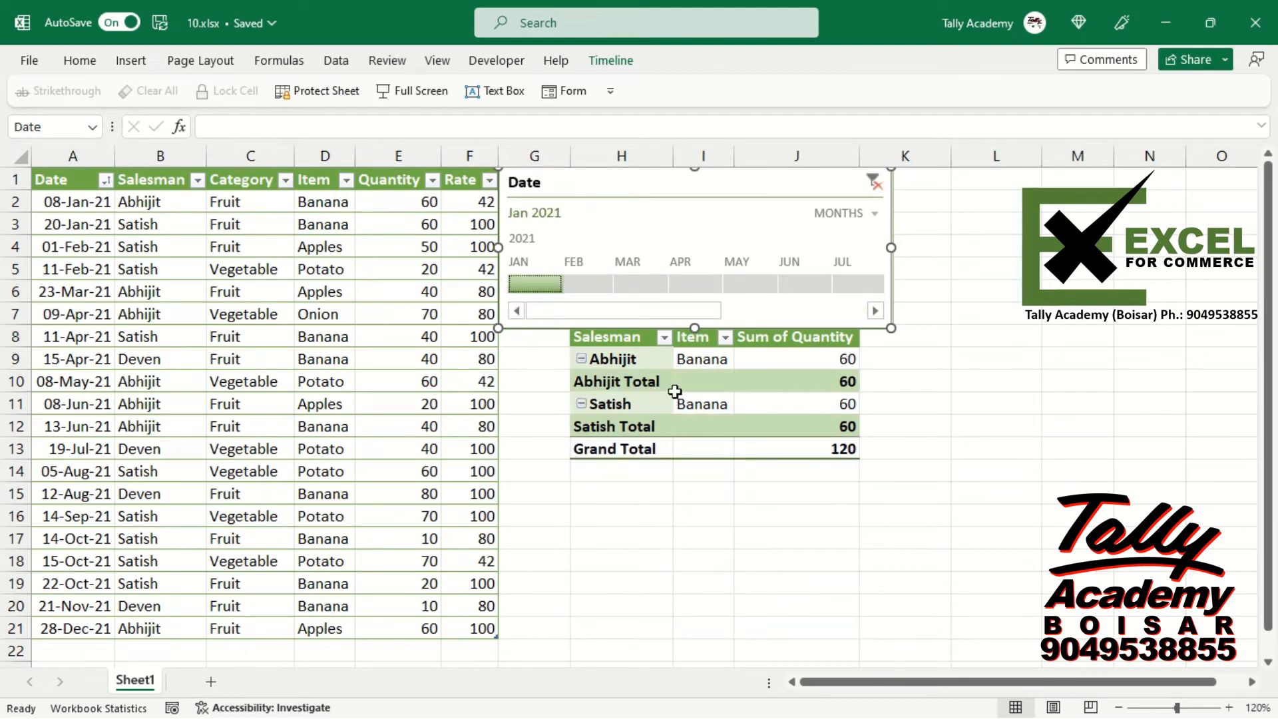
pyautogui.click(588, 280)
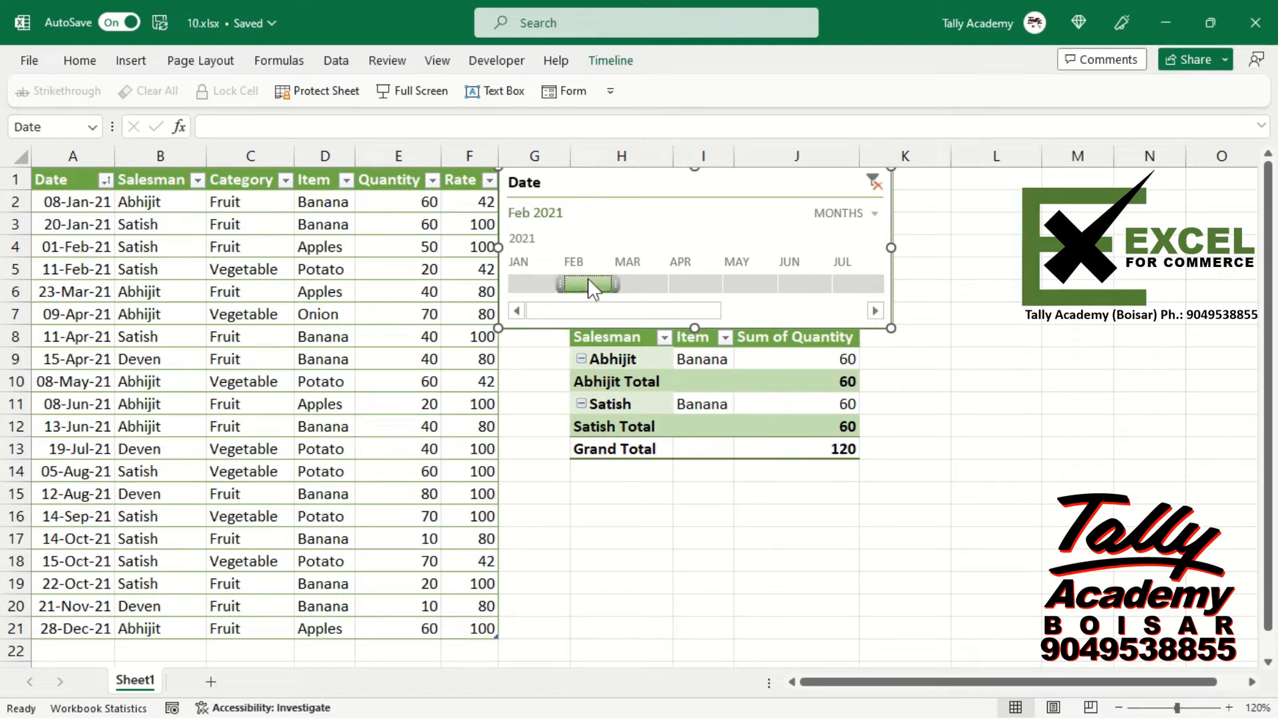
pyautogui.click(525, 280)
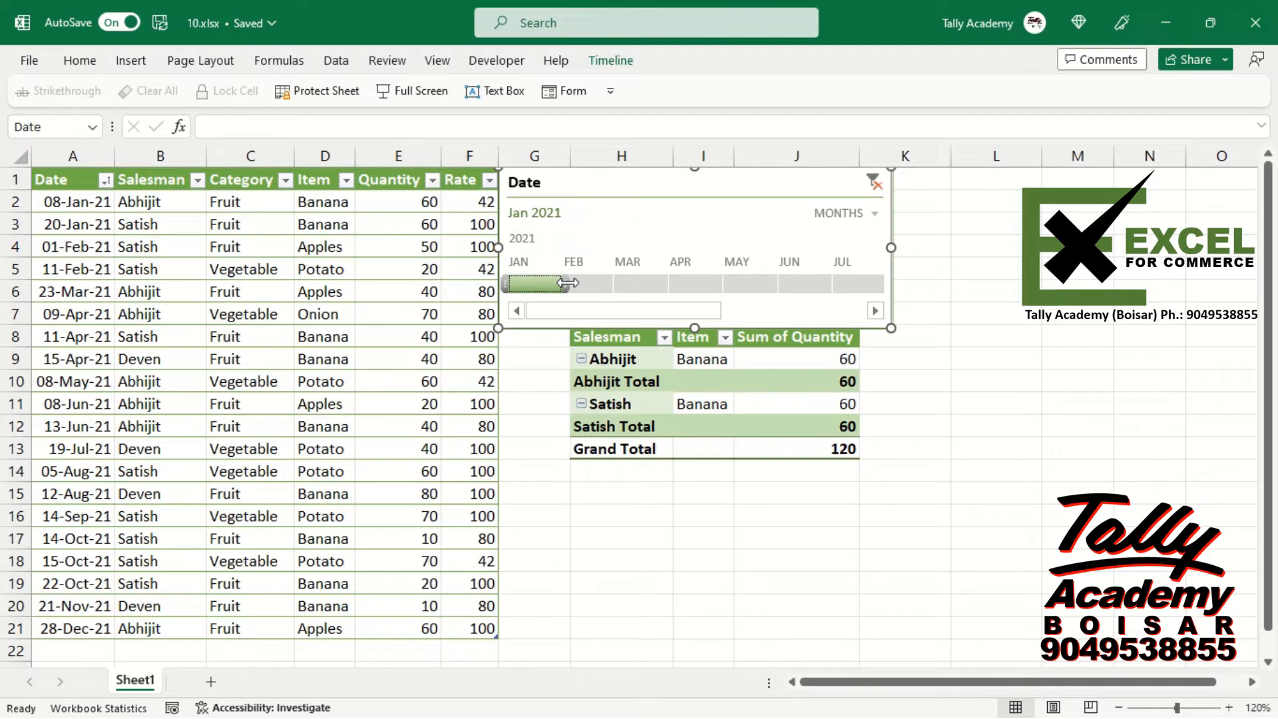
# - Extend the timeline's selected range to January–April 2021, and further to all of 2021
pyautogui.moveTo(567, 283); pyautogui.dragTo(719, 278)
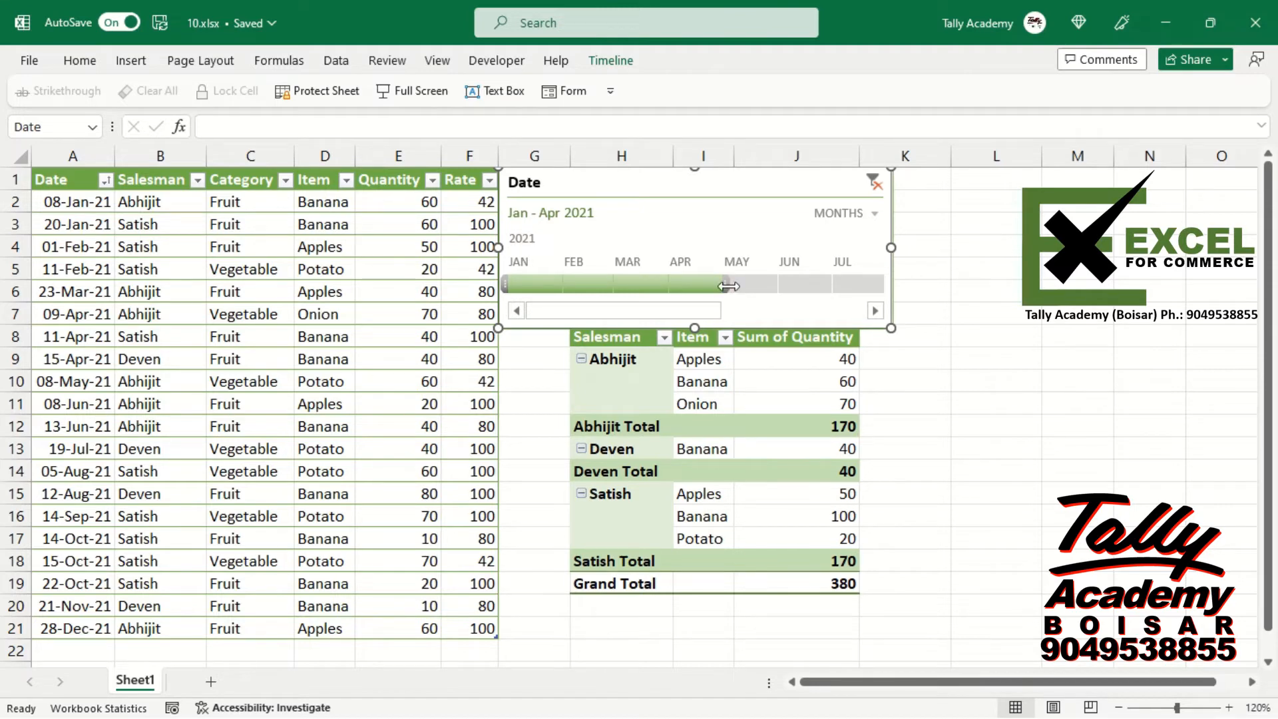
pyautogui.moveTo(728, 286); pyautogui.dragTo(902, 287)
pyautogui.click(901, 288)
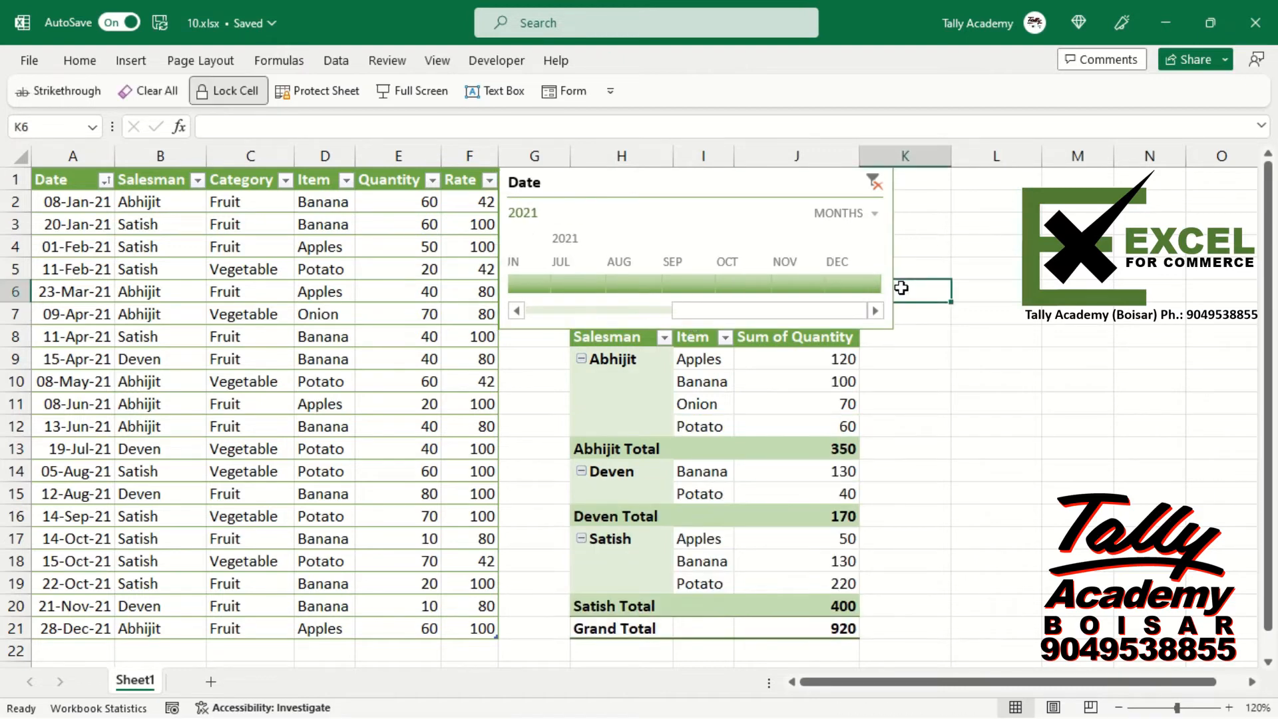
# - Switch the Date timeline's time level to quarters and back to months
pyautogui.click(840, 217)
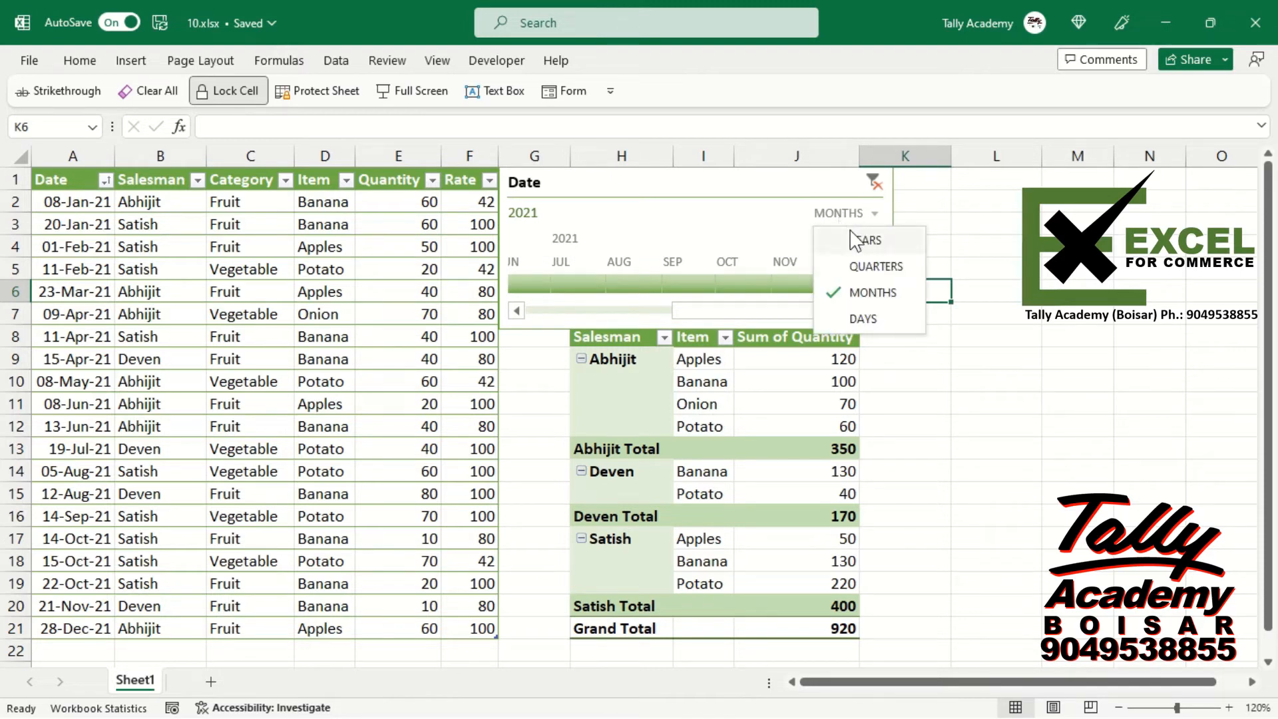
pyautogui.click(860, 269)
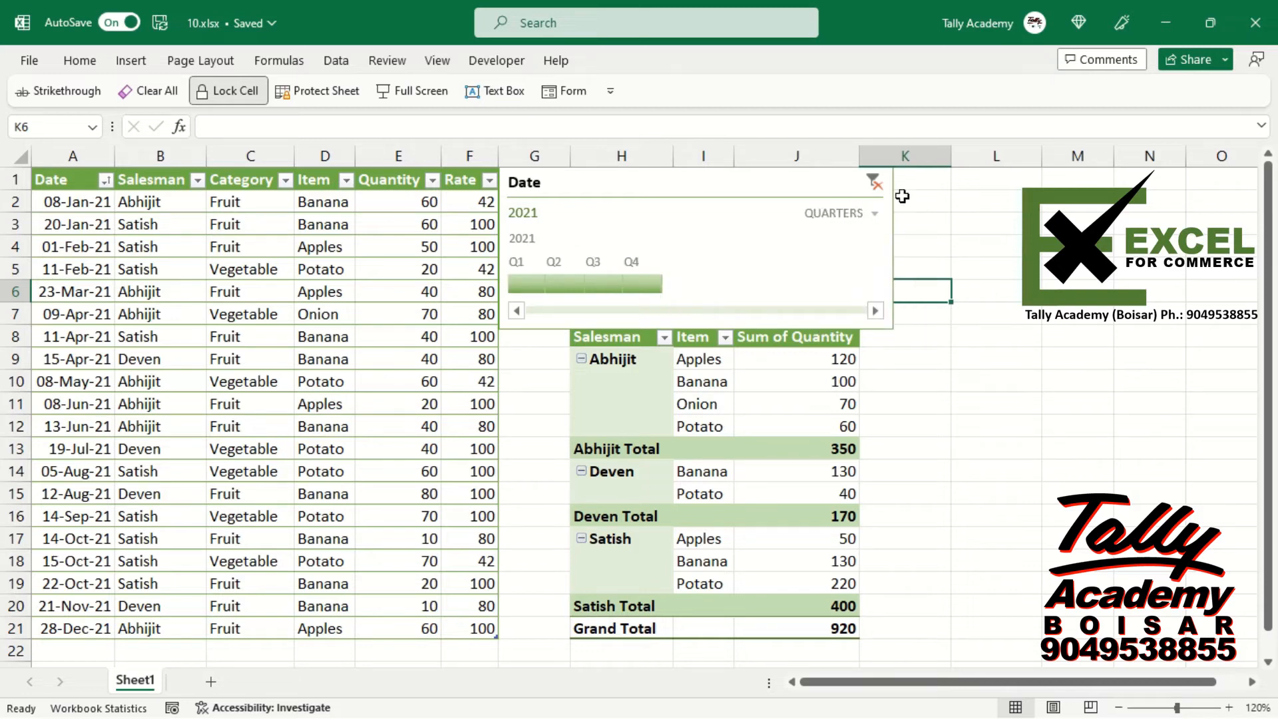
pyautogui.click(852, 214)
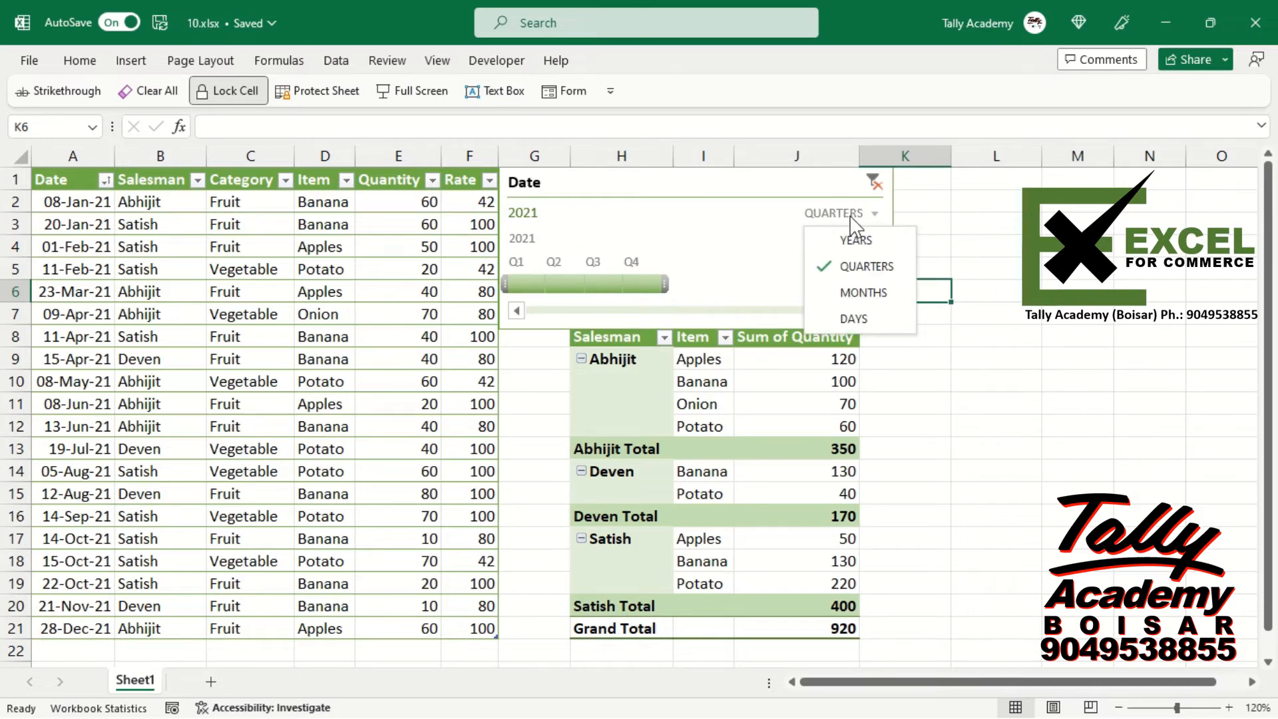
pyautogui.click(872, 301)
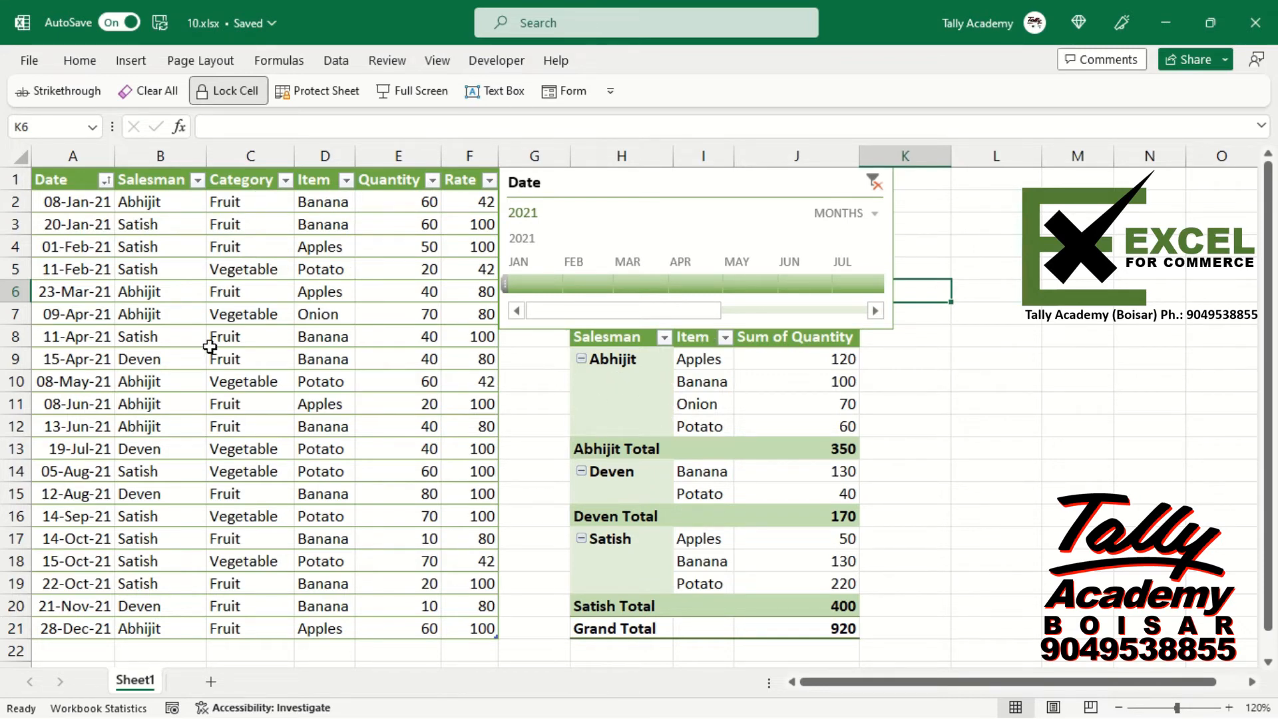
# - Insert a slicer for the Category field of the pivot table
pyautogui.click(605, 372)
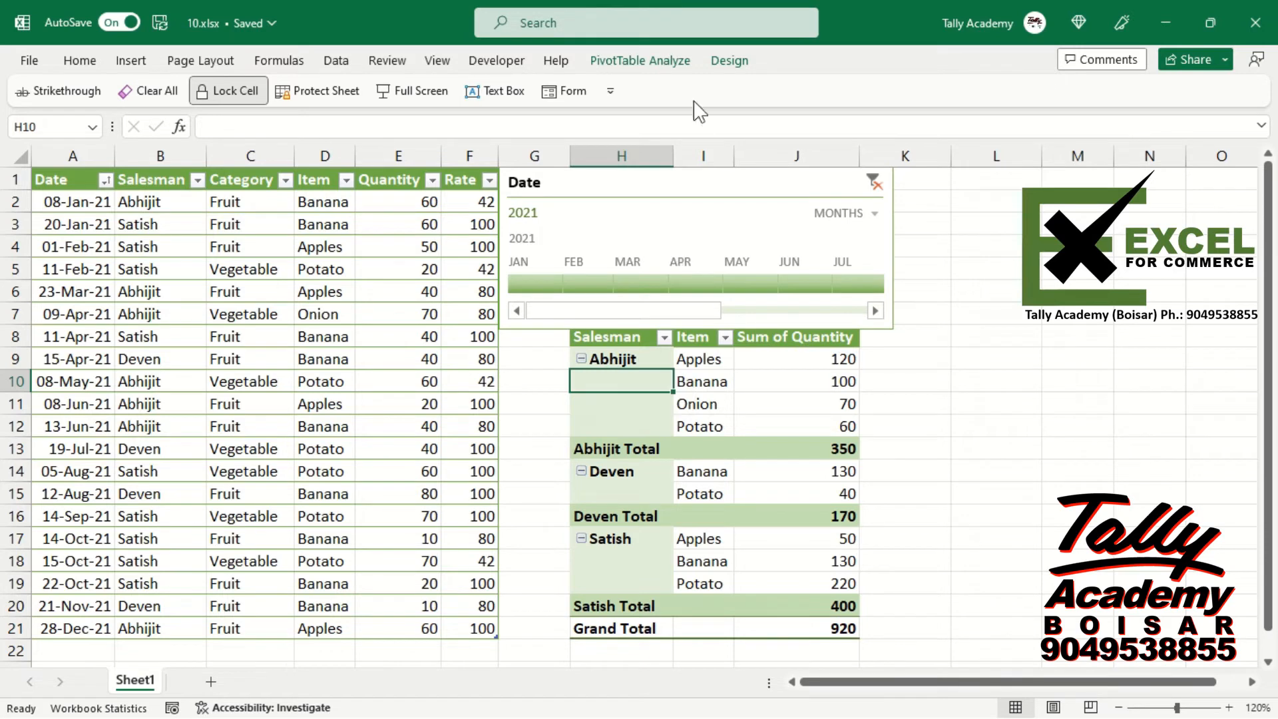
pyautogui.click(640, 61)
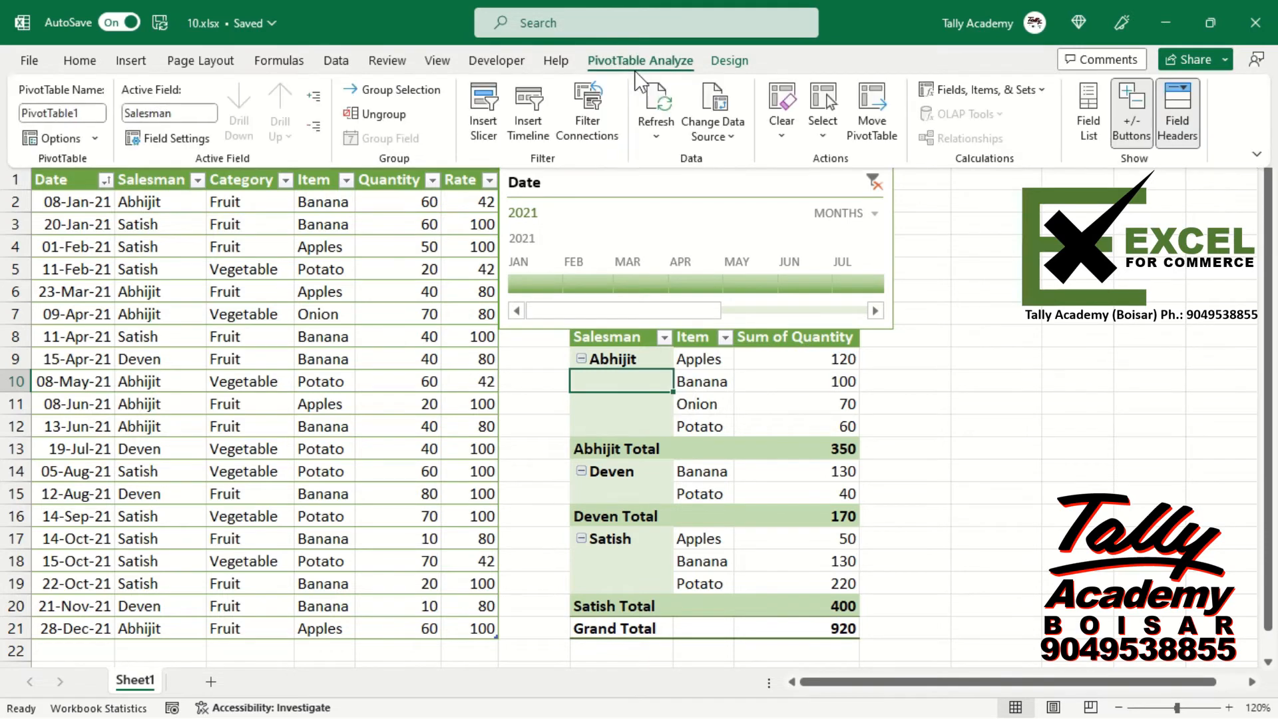
pyautogui.click(477, 123)
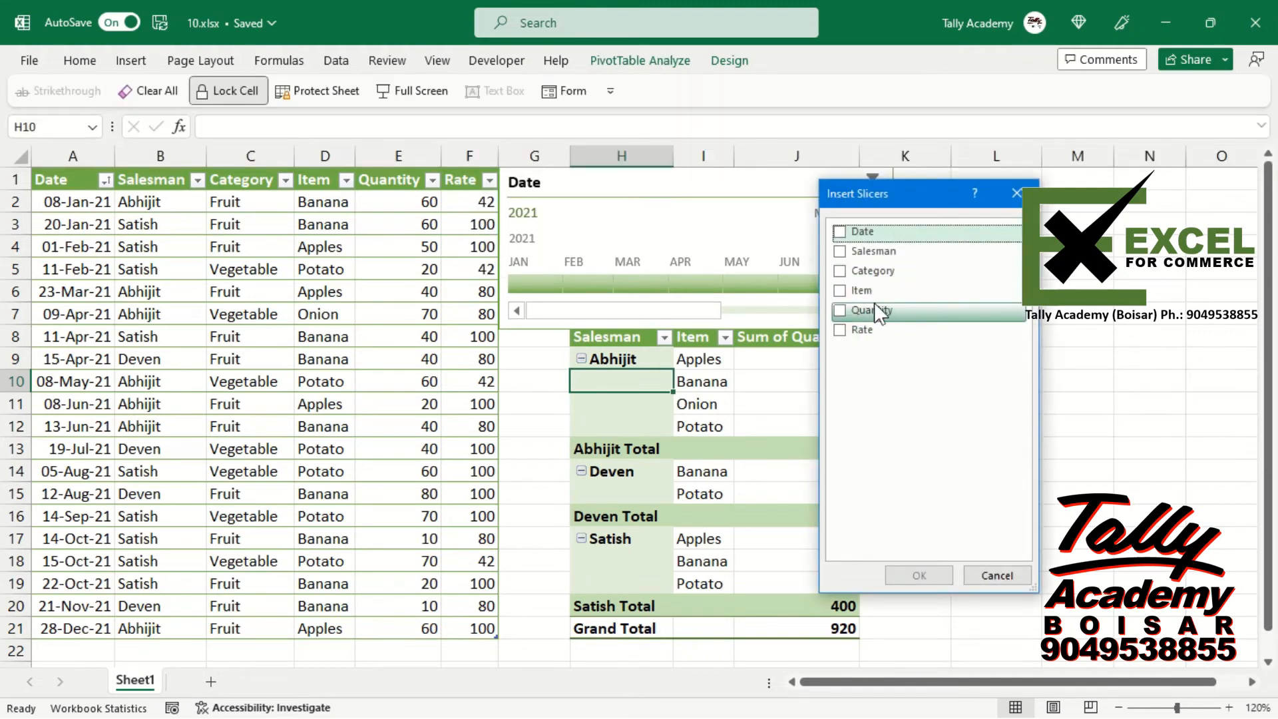
pyautogui.click(839, 272)
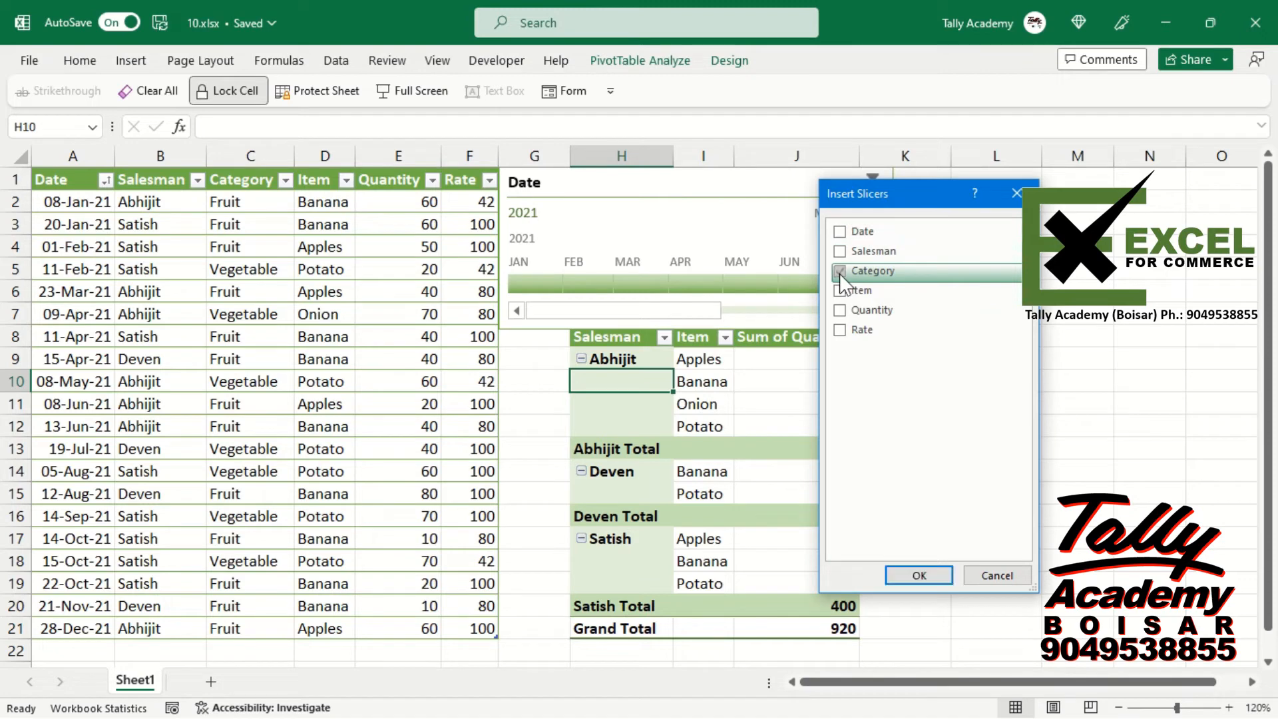
pyautogui.click(925, 574)
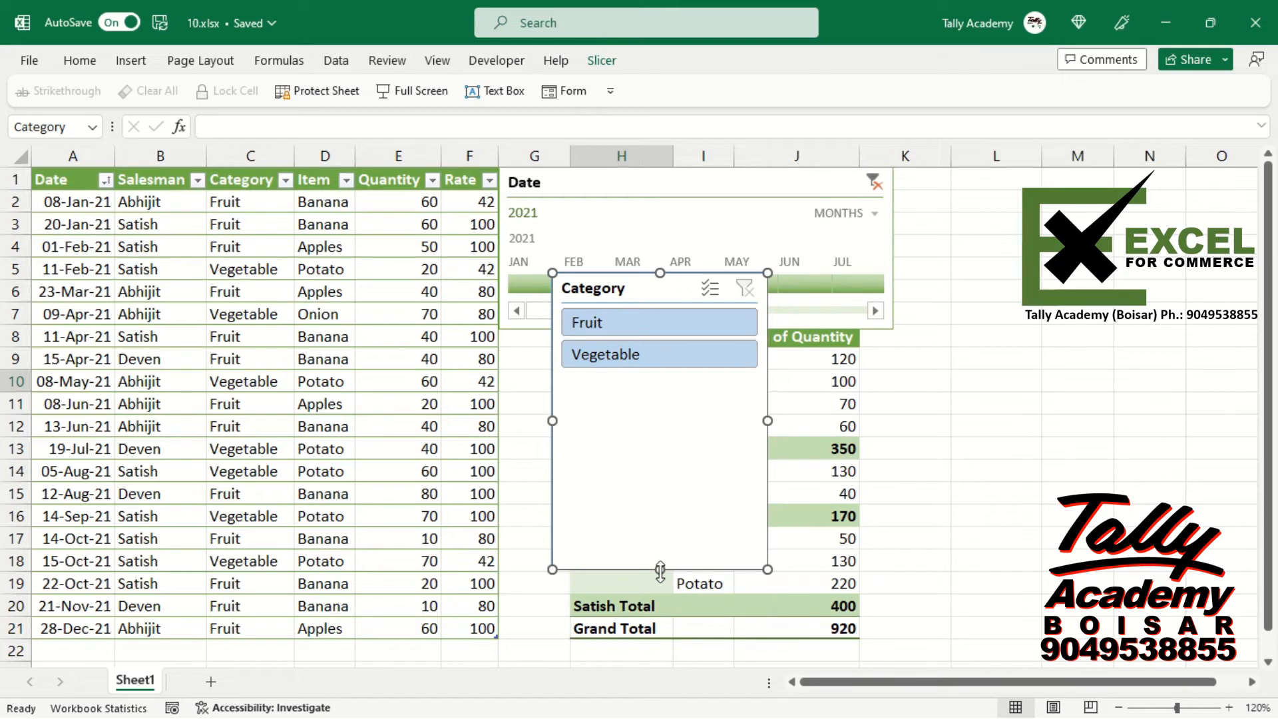
# - Shrink the Category slicer to about 2.6 cm high and 3.3 cm wide and place it beside the pivot table in columns K–L
pyautogui.moveTo(659, 568); pyautogui.dragTo(689, 380)
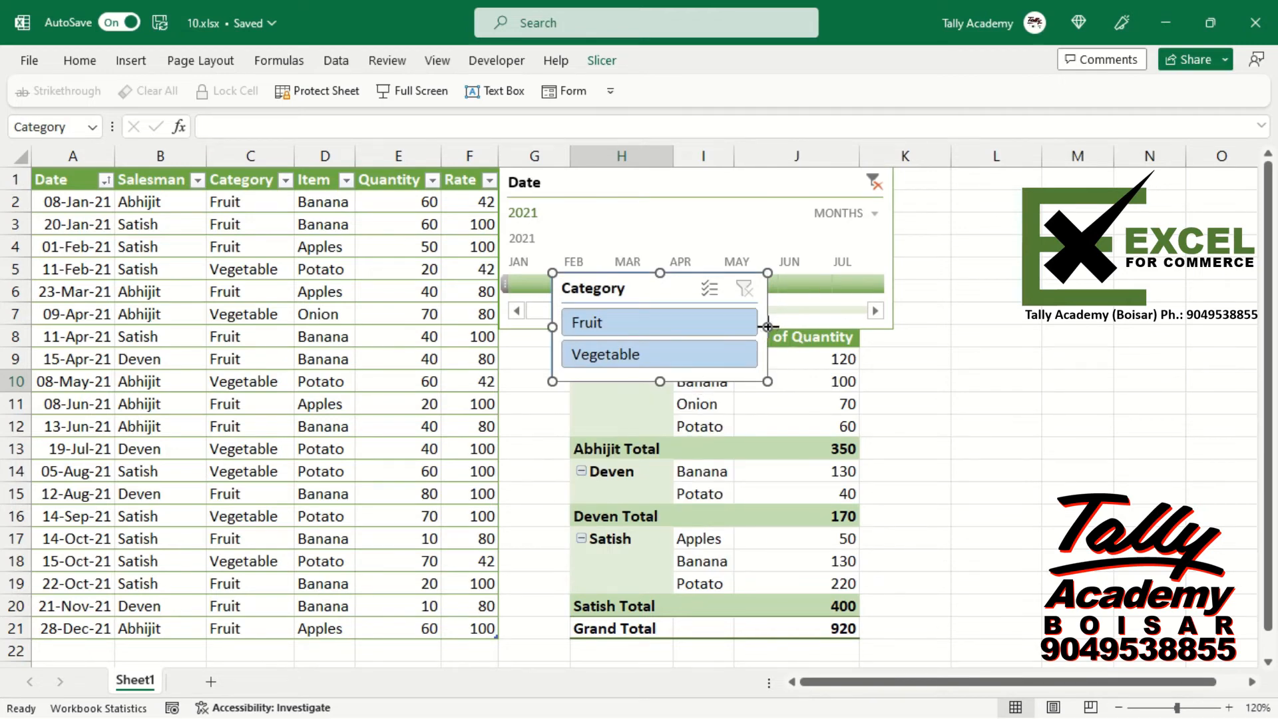
pyautogui.moveTo(769, 327); pyautogui.dragTo(693, 326)
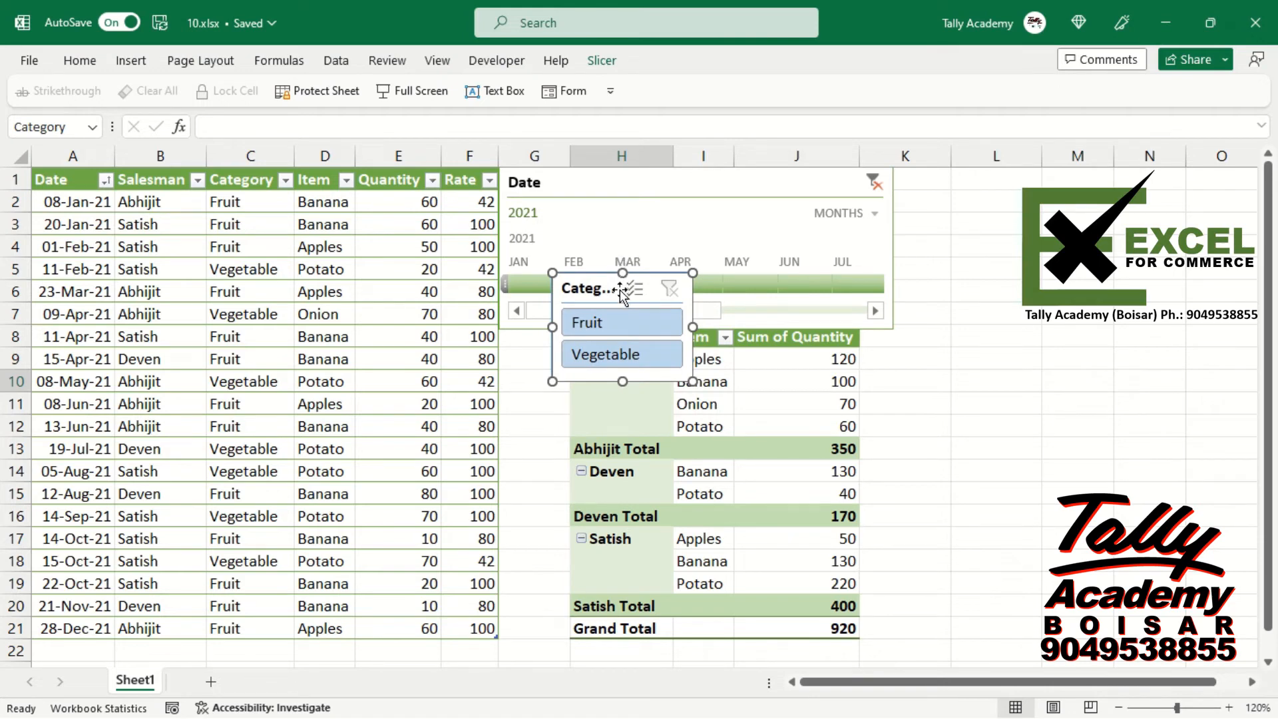
pyautogui.moveTo(624, 287); pyautogui.dragTo(931, 350)
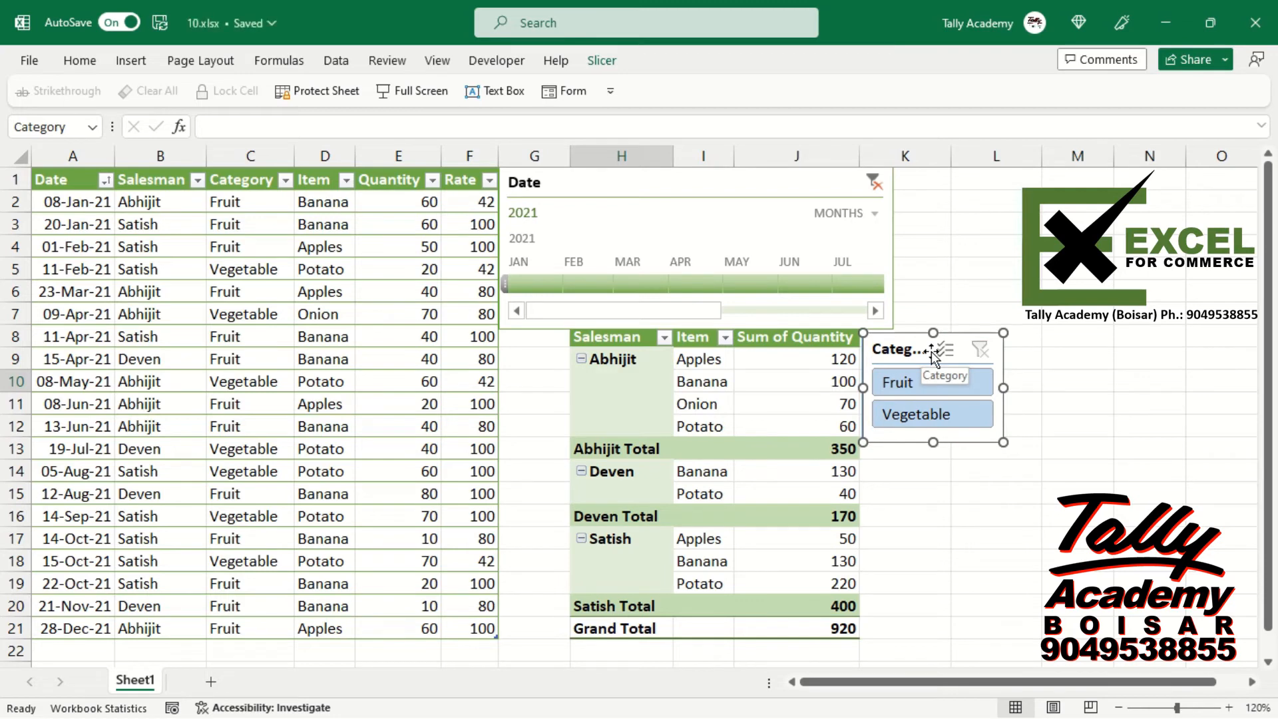
# - Apply the light green slicer style to the Category slicer and deselect it by selecting cell D10
pyautogui.click(674, 184)
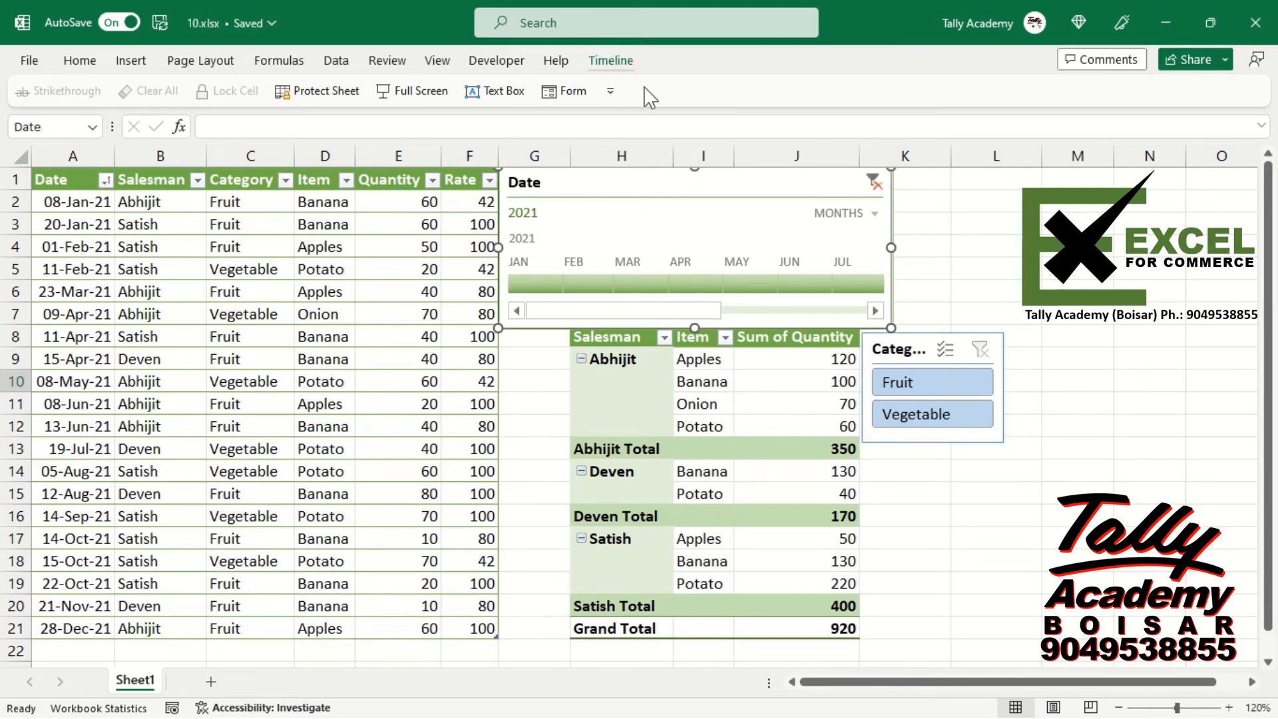
pyautogui.click(902, 343)
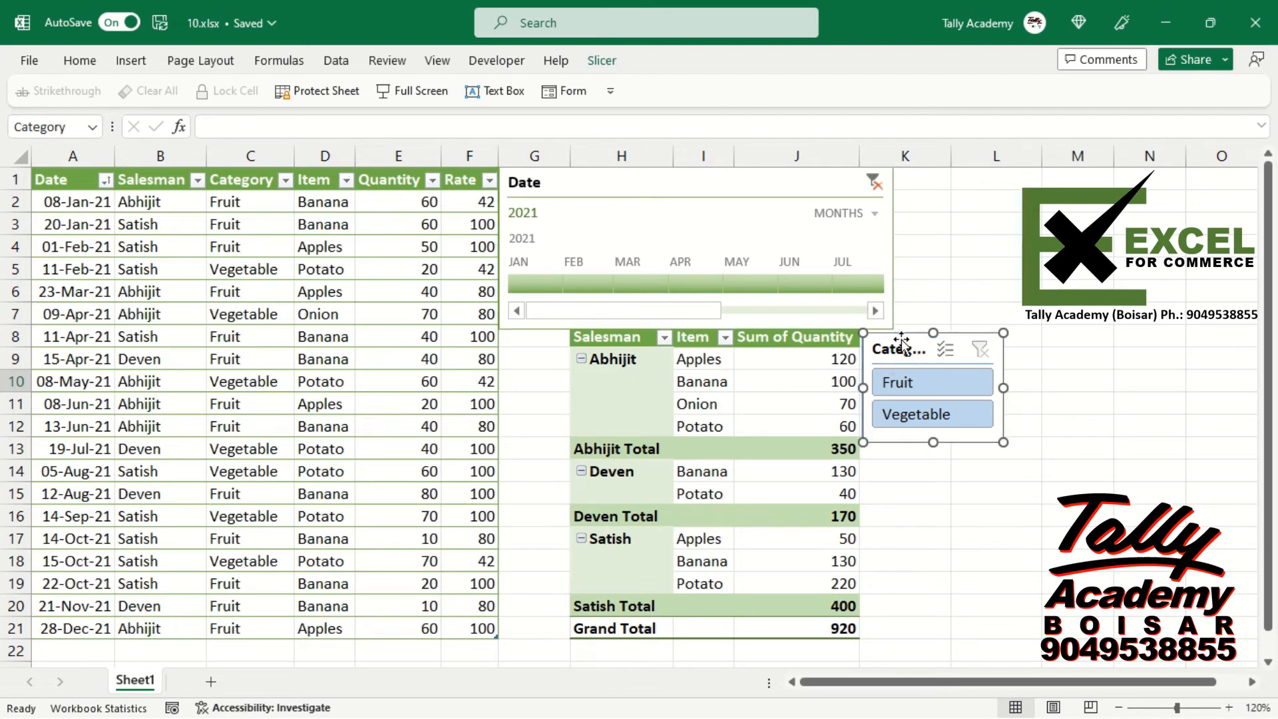
pyautogui.click(602, 62)
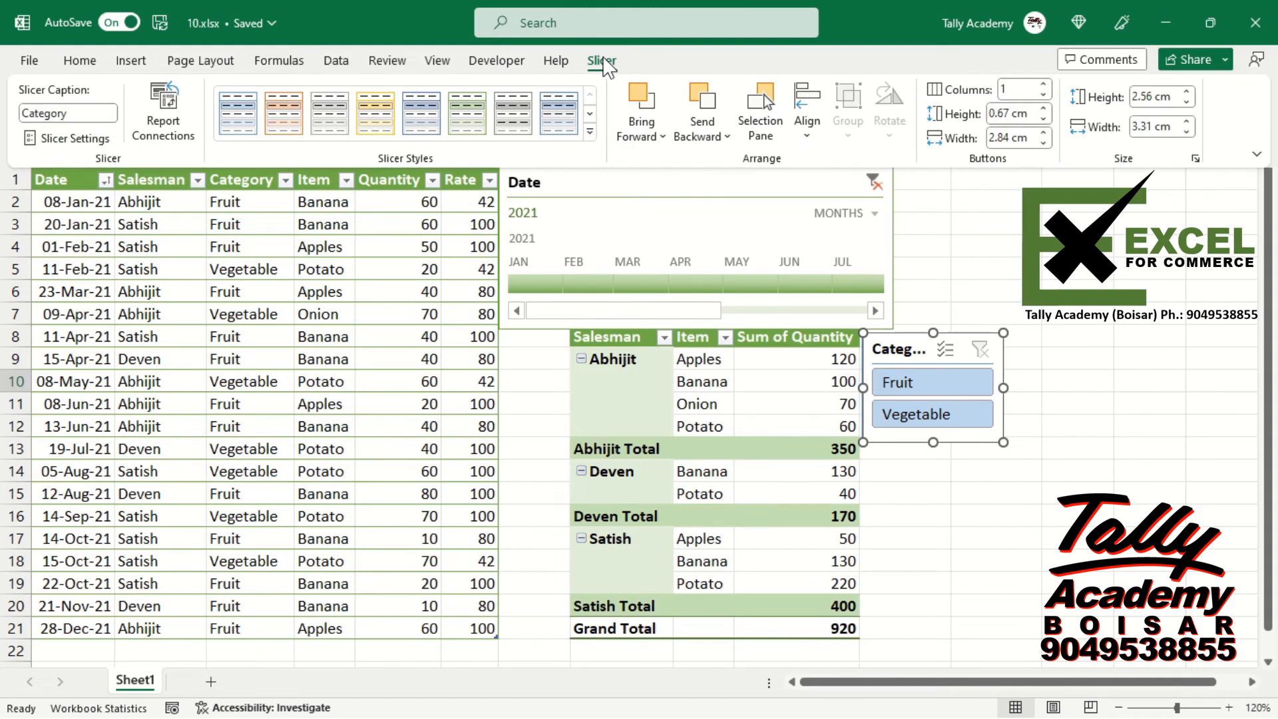
pyautogui.click(472, 131)
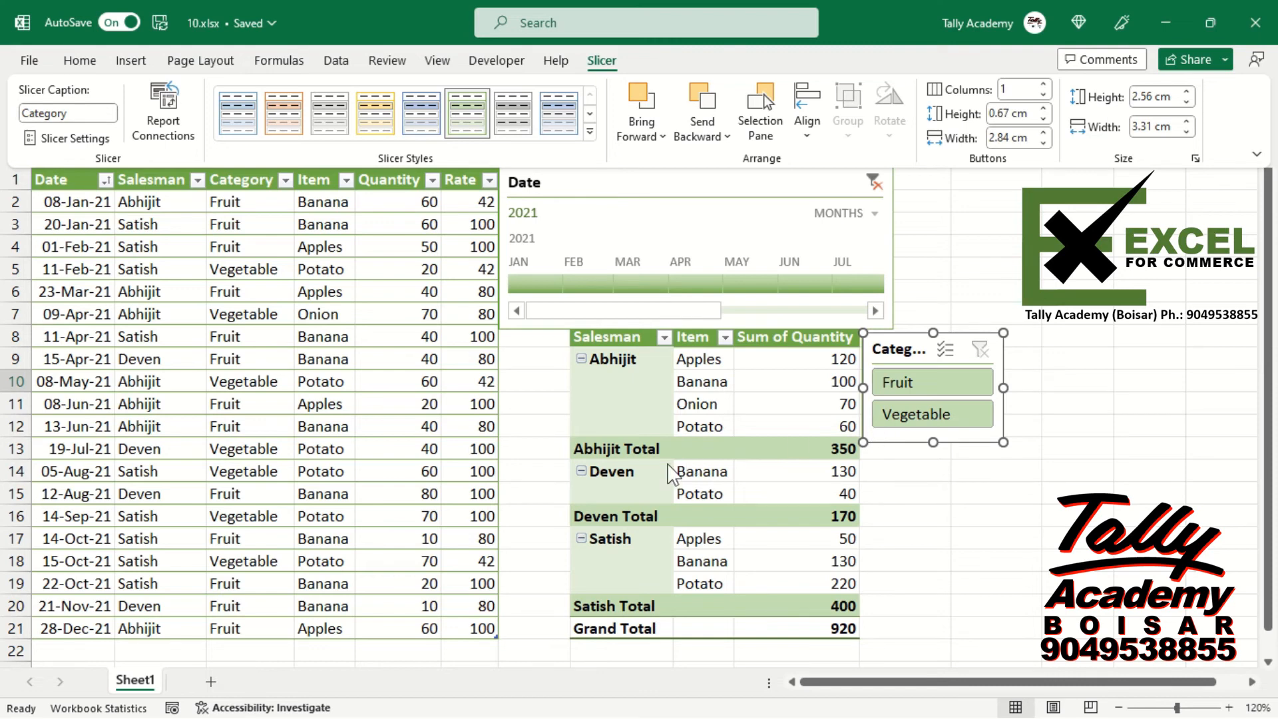
pyautogui.hotkey('ctrl', 'F1')
pyautogui.click(338, 383)
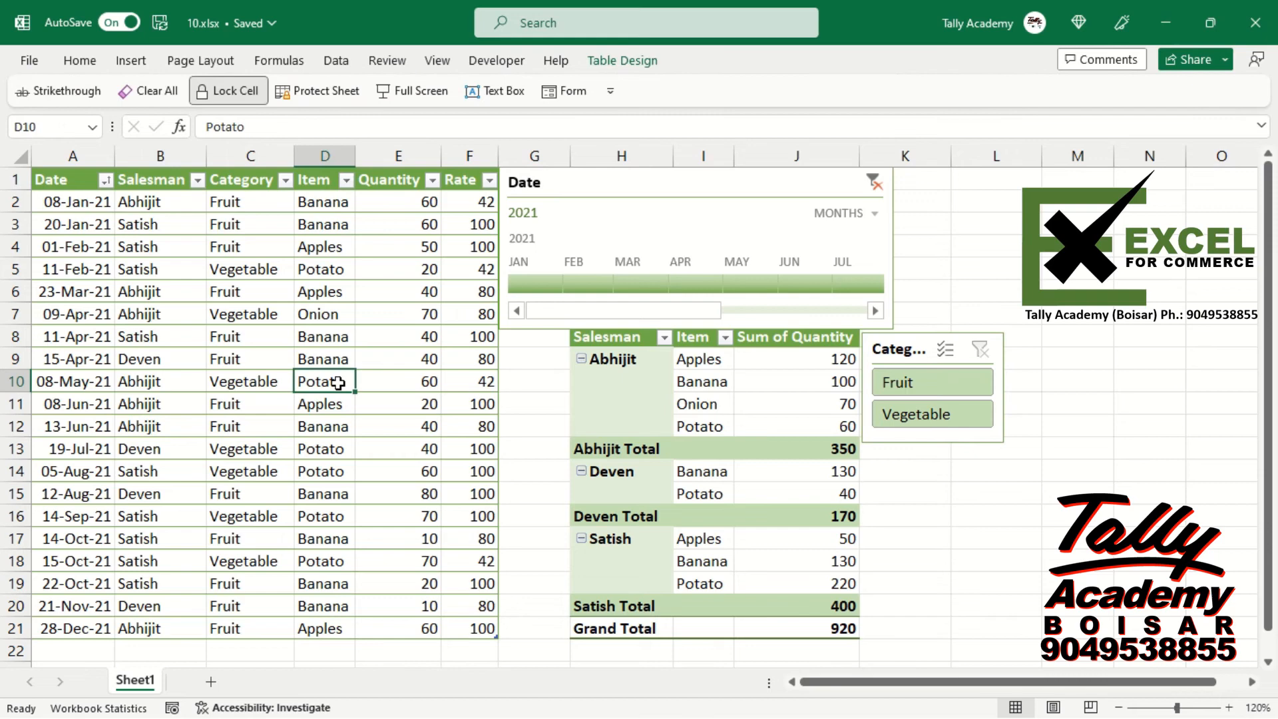
# - Turn on multi-select in the Category slicer, keep only Vegetable selected, and filter the Date timeline to January 2021
pyautogui.click(946, 350)
pyautogui.click(939, 378)
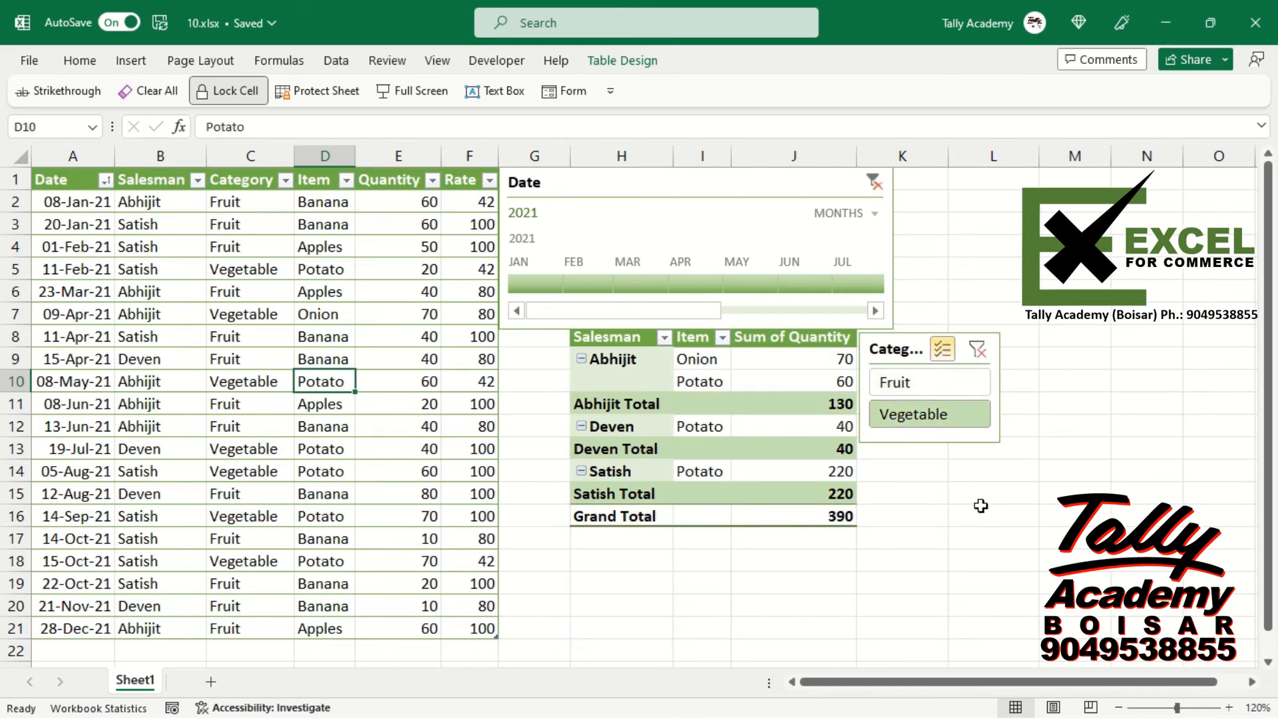
pyautogui.click(529, 282)
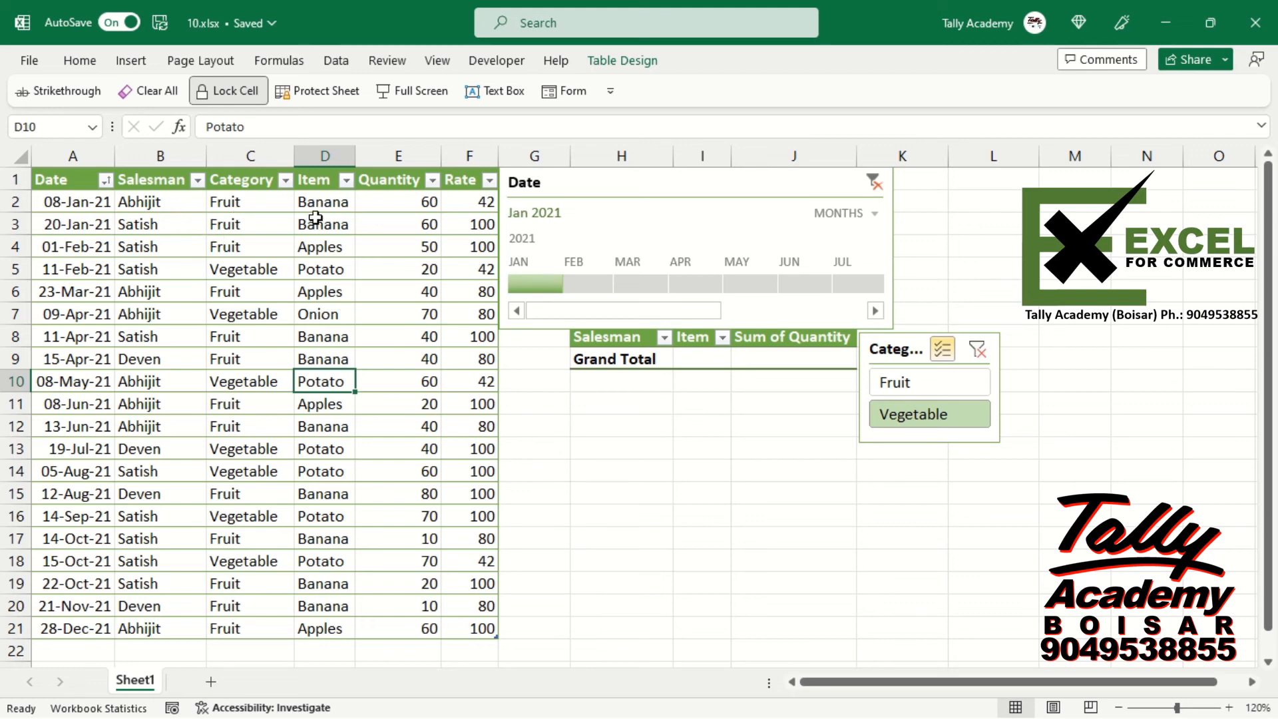
# - Select both Fruit and Vegetable in the Category slicer and extend the Date timeline range to January–August 2021
pyautogui.click(896, 390)
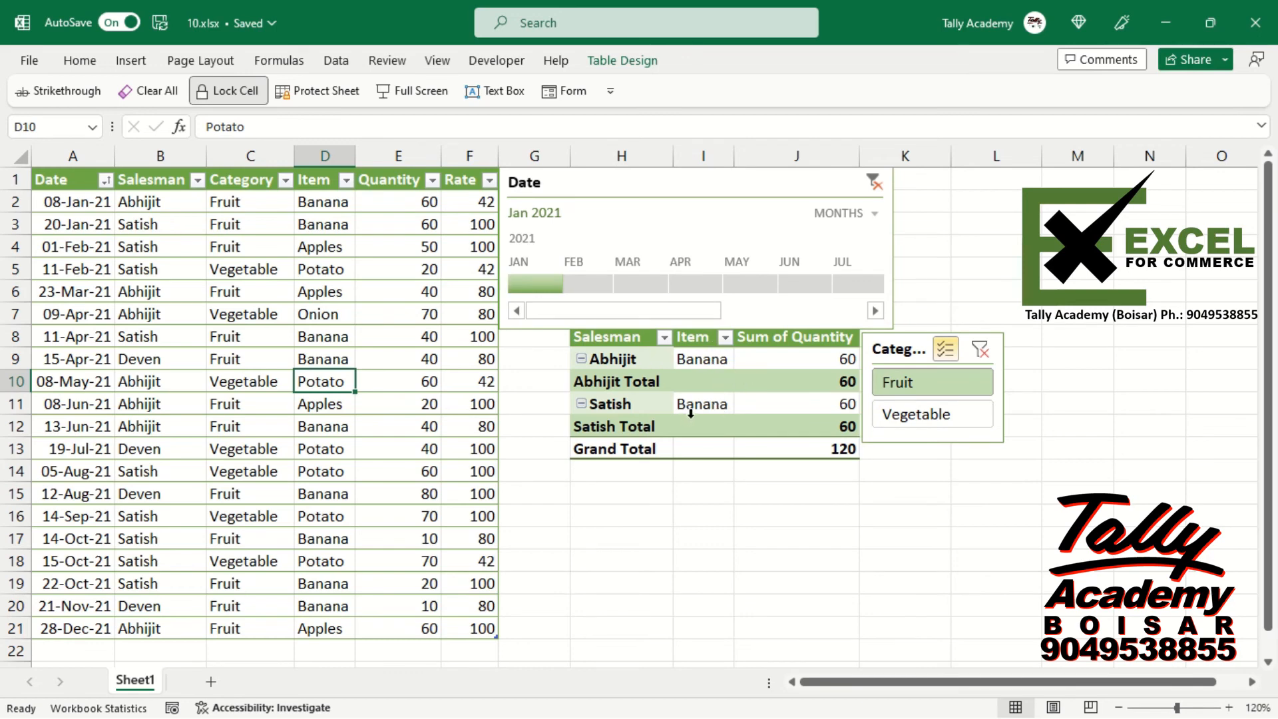
pyautogui.click(895, 417)
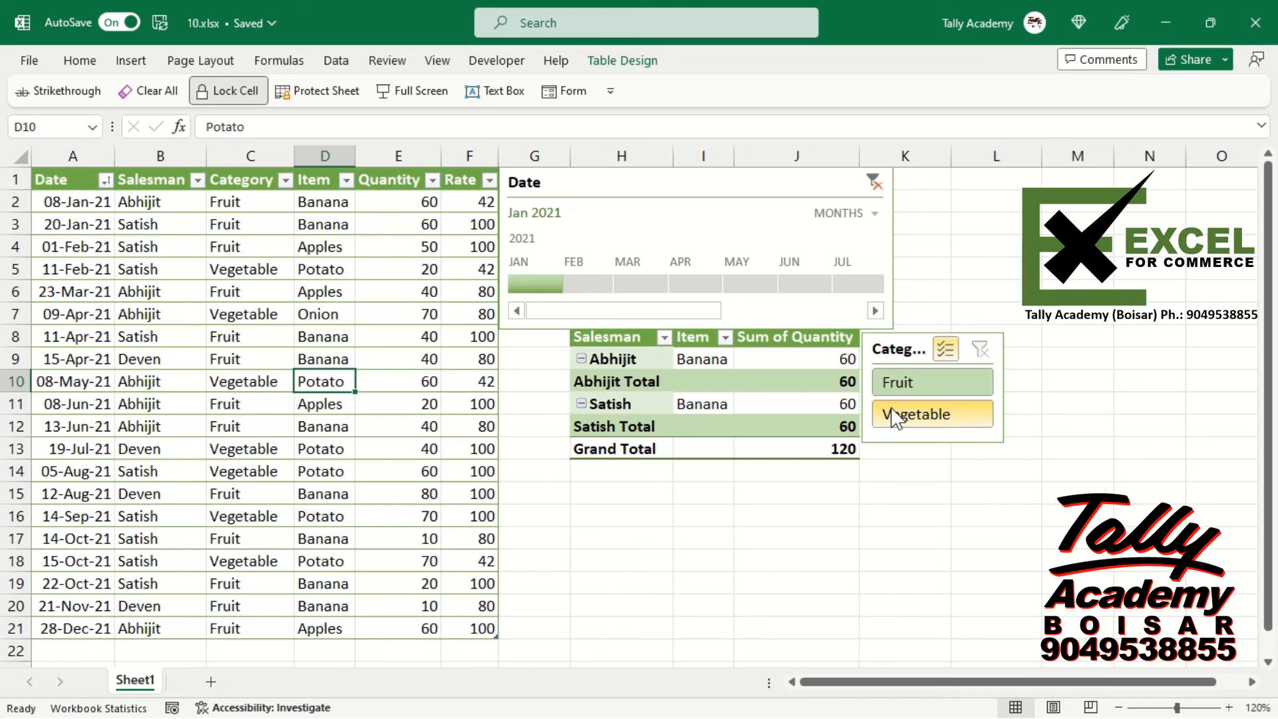
pyautogui.moveTo(559, 283)
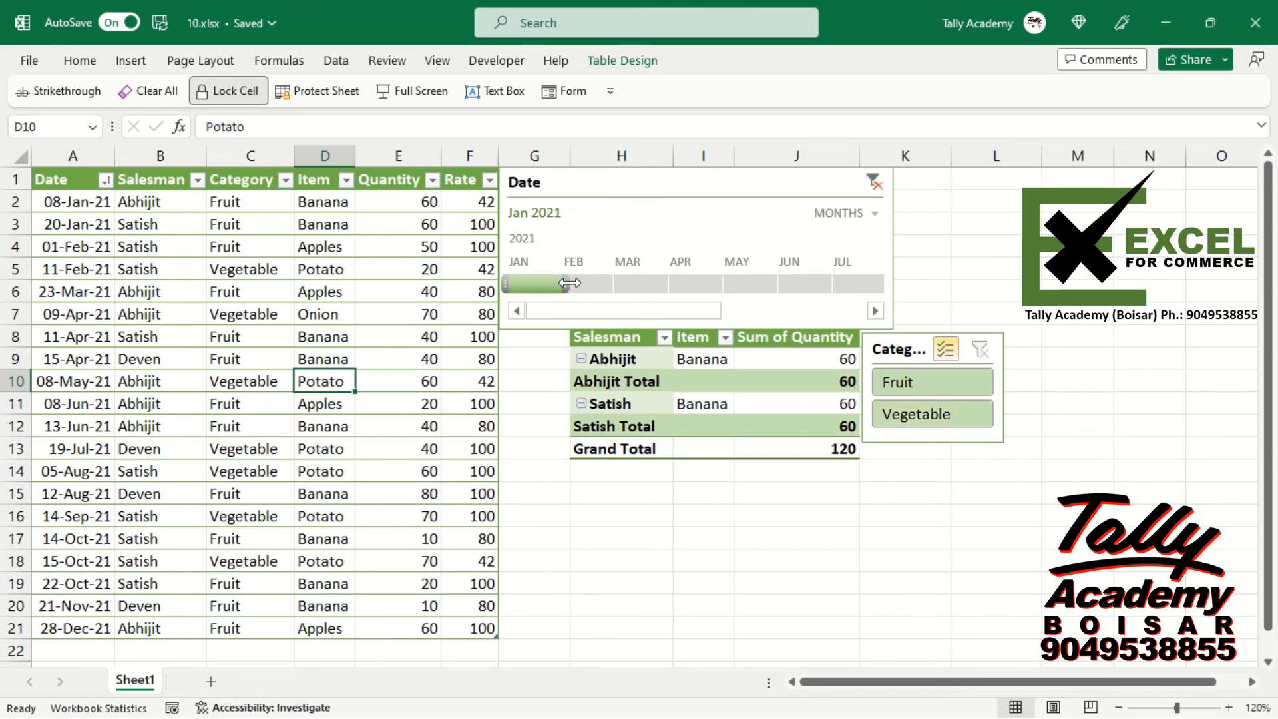
pyautogui.moveTo(569, 283); pyautogui.dragTo(949, 287)
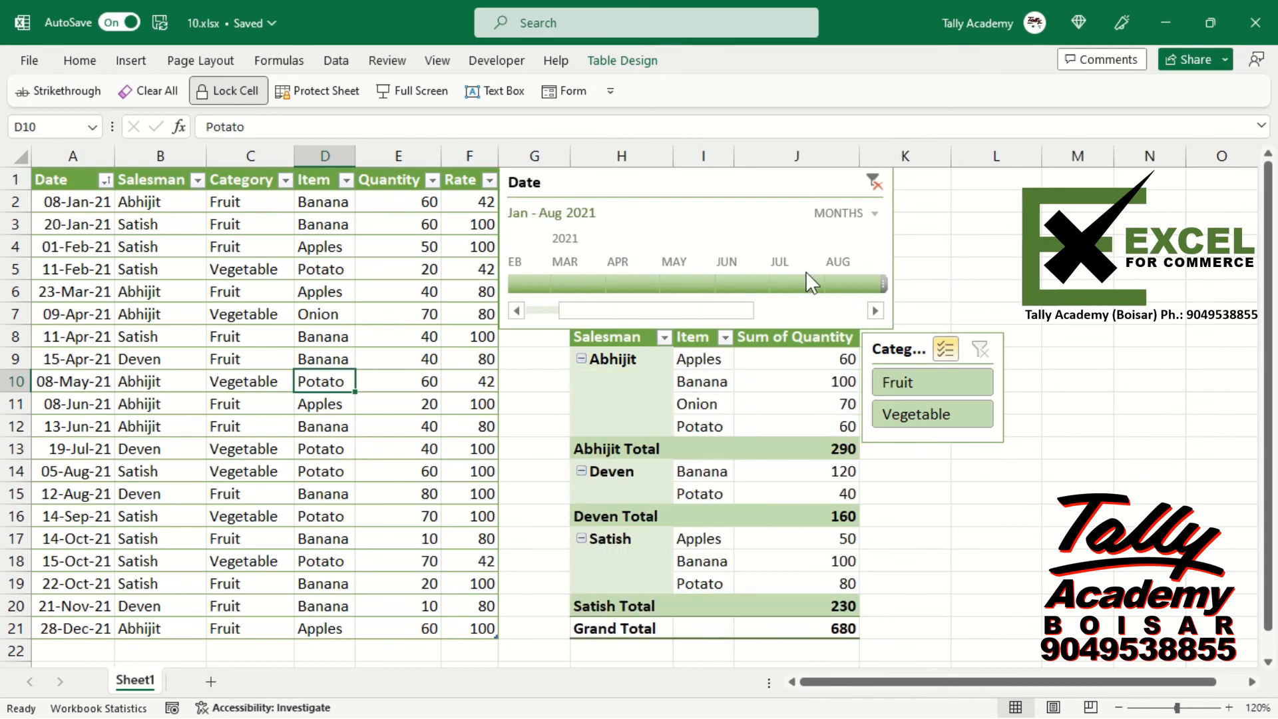